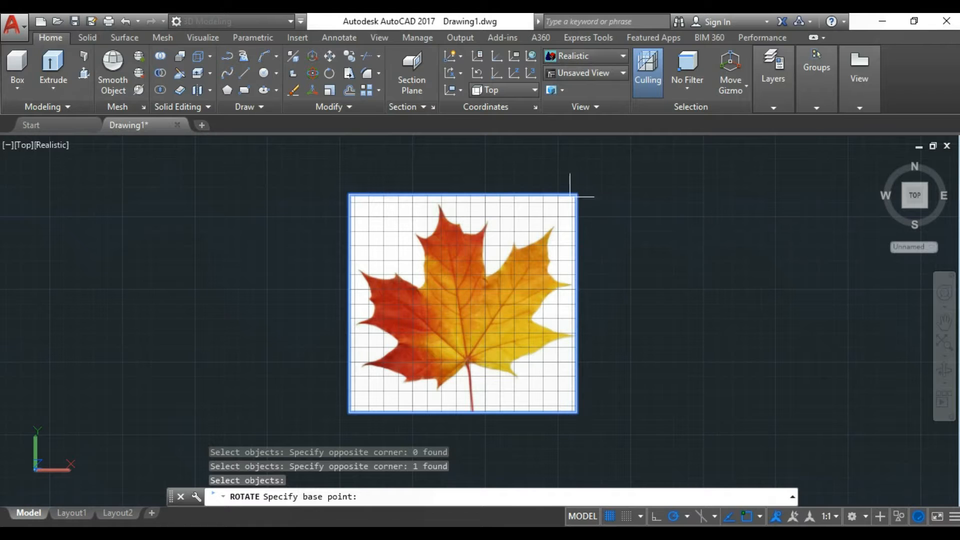
left_click(576, 194)
scroll(617, 184, "up", 2)
scroll(610, 199, "down", 3)
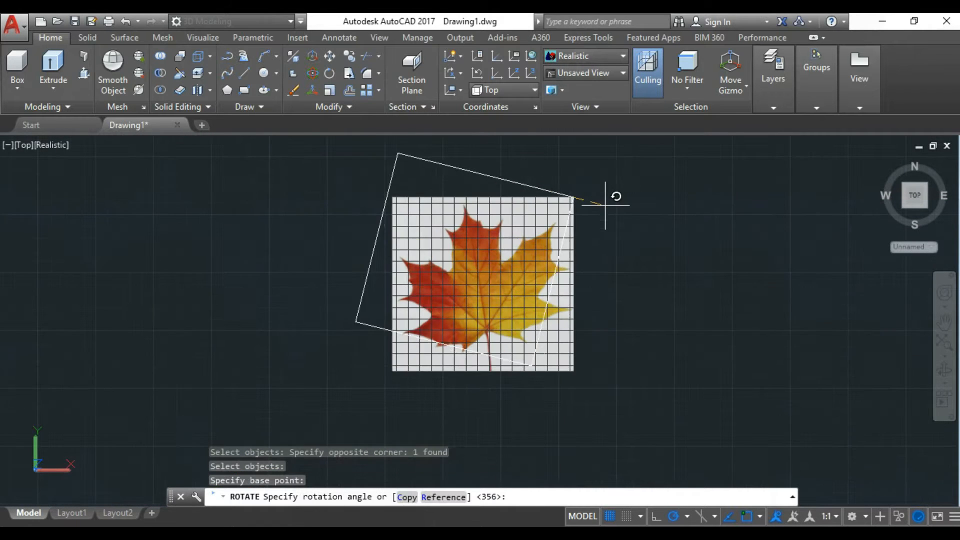
left_click(621, 207)
key("ctrl+z")
key("ctrl+z")
scroll(482, 229, "up", 2)
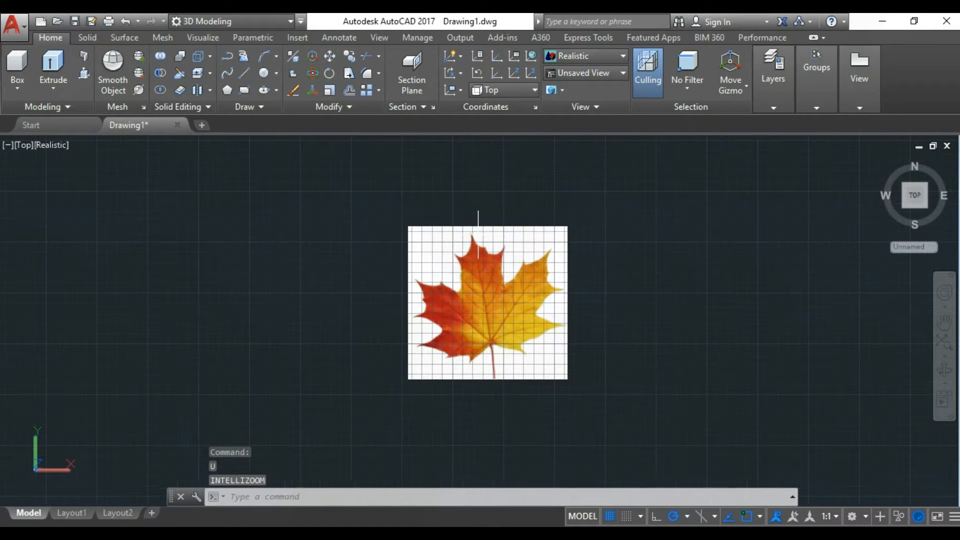
Rotate the maple leaf image slightly clockwise about its upper-right corner until the leaf's stem is upright
type("ro")
key("Return")
left_click(557, 188)
left_click(504, 316)
key("Return")
left_click(567, 226)
scroll(625, 237, "up", 3)
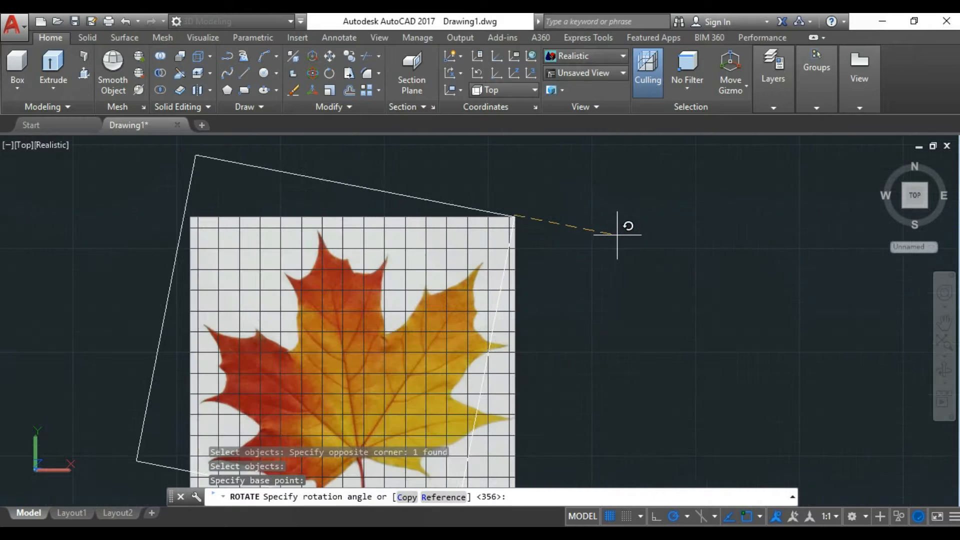
left_click(622, 232)
scroll(630, 252, "down", 4)
scroll(534, 287, "up", 5)
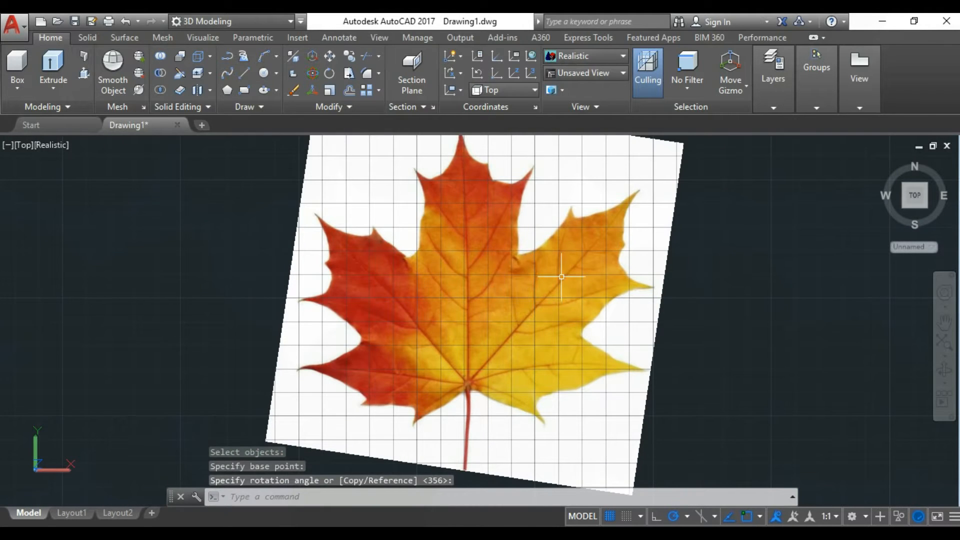
Start a fit-point spline at the leaf's top tip and trace the central lobe's edge to its left side point
left_click(228, 73)
scroll(478, 285, "down", 2)
scroll(462, 195, "up", 3)
scroll(475, 239, "down", 2)
scroll(478, 241, "up", 5)
left_click(460, 184)
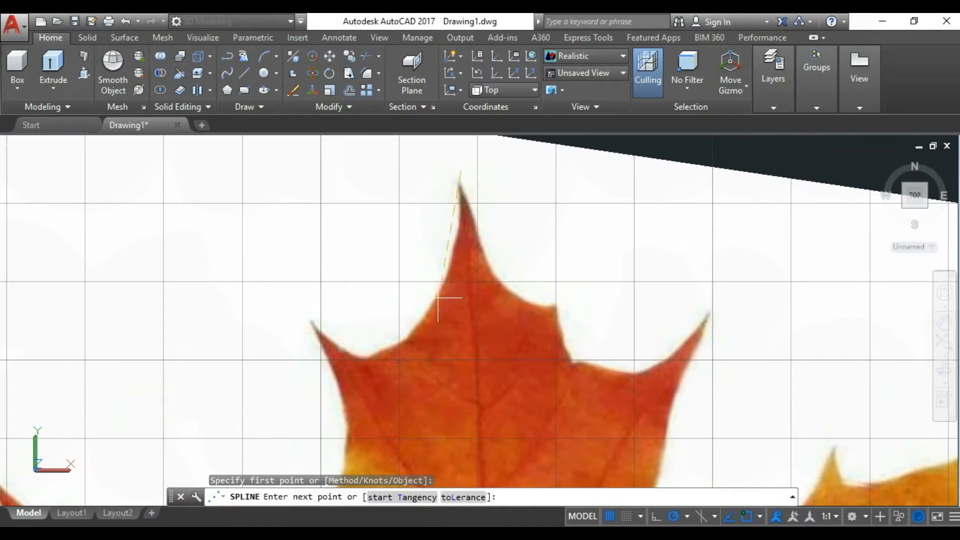
left_click(390, 350)
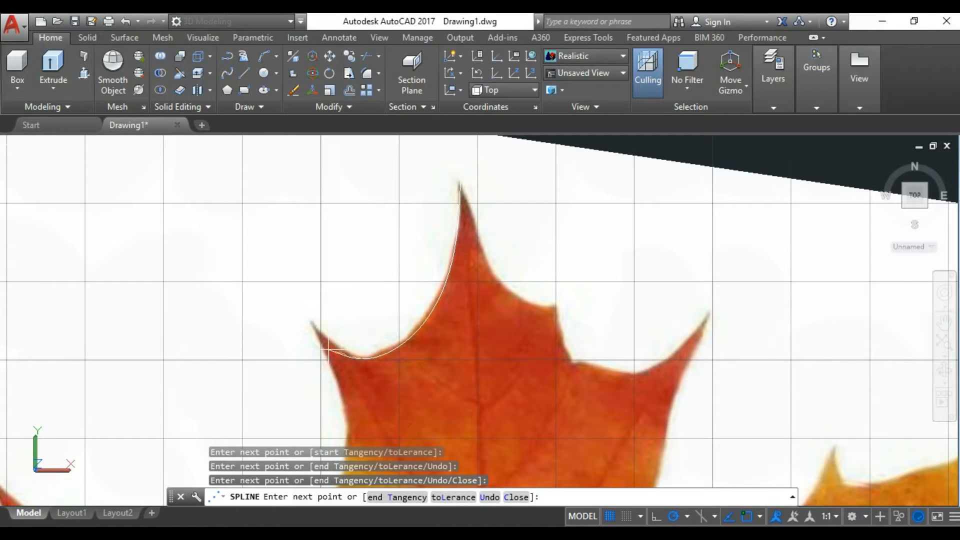
left_click(328, 350)
scroll(330, 350, "up", 6)
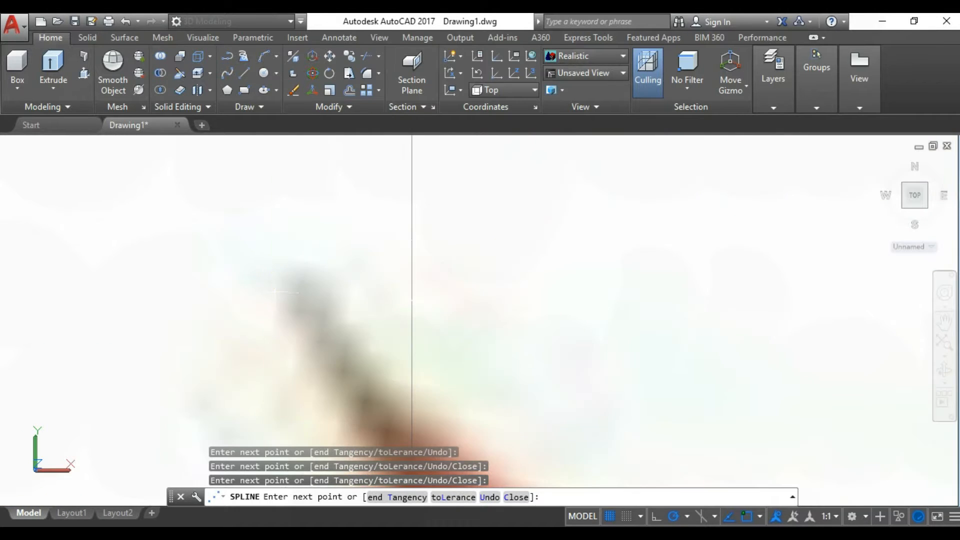
Continue the spline around the side point and down the central lobe's left edge to the notch beside the left lobe
scroll(412, 300, "down", 6)
scroll(300, 366, "up", 1)
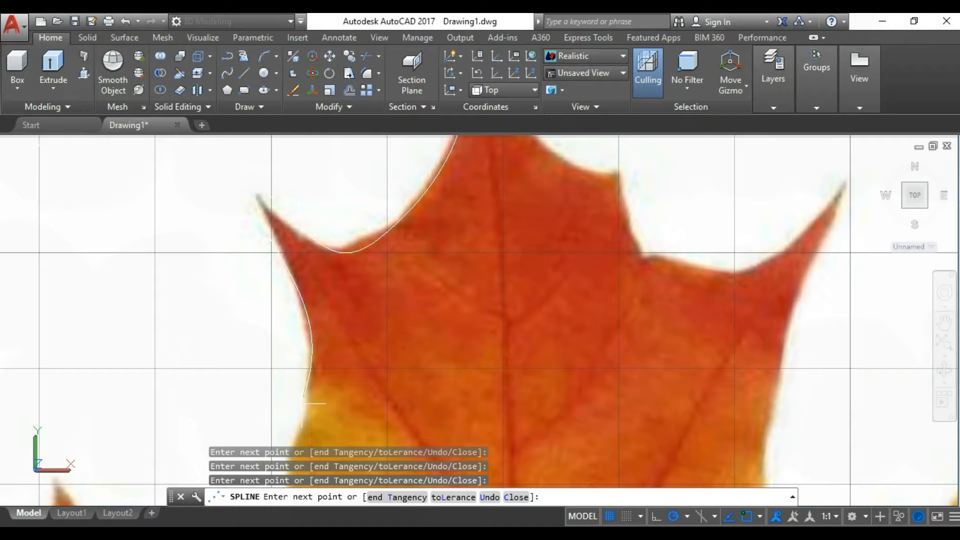
left_click(309, 406)
scroll(309, 408, "down", 5)
scroll(302, 434, "up", 7)
left_click(390, 262)
scroll(390, 262, "down", 7)
scroll(378, 302, "up", 1)
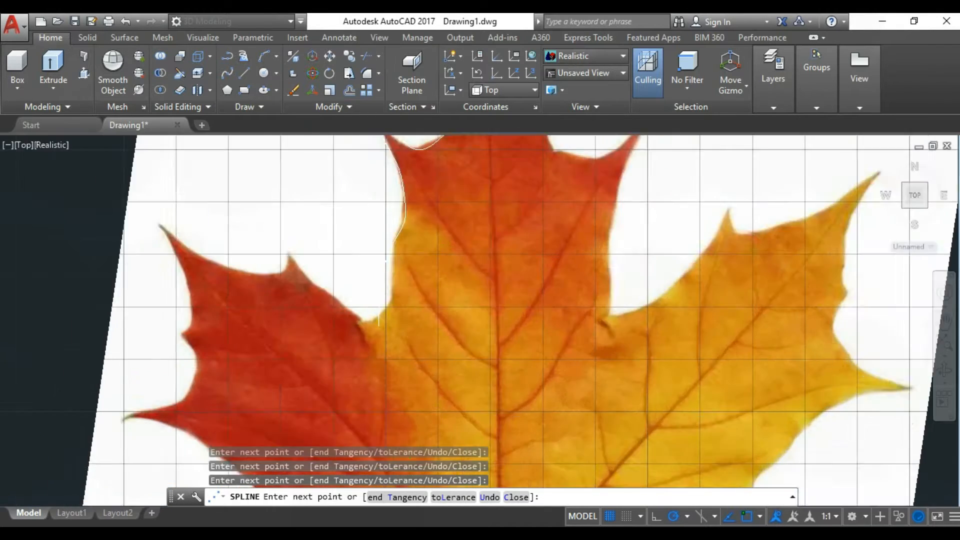
Trace the spline around the notch, up to the left lobe's small upper point and down its far side
scroll(379, 320, "up", 3)
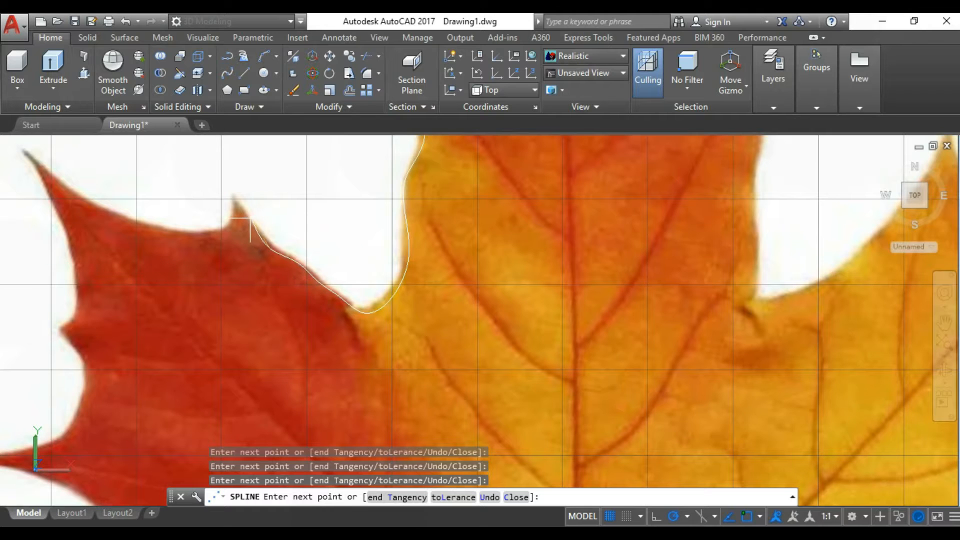
scroll(250, 219, "up", 4)
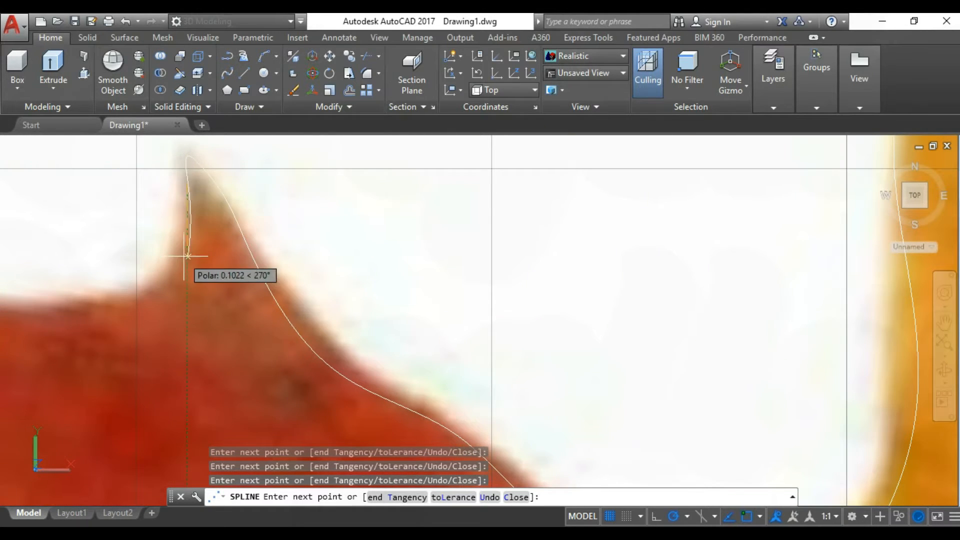
left_click(187, 256)
scroll(188, 256, "down", 5)
scroll(116, 280, "up", 2)
Continue the spline along the left lobe's upper edge and around its upper-left tip
scroll(134, 235, "down", 5)
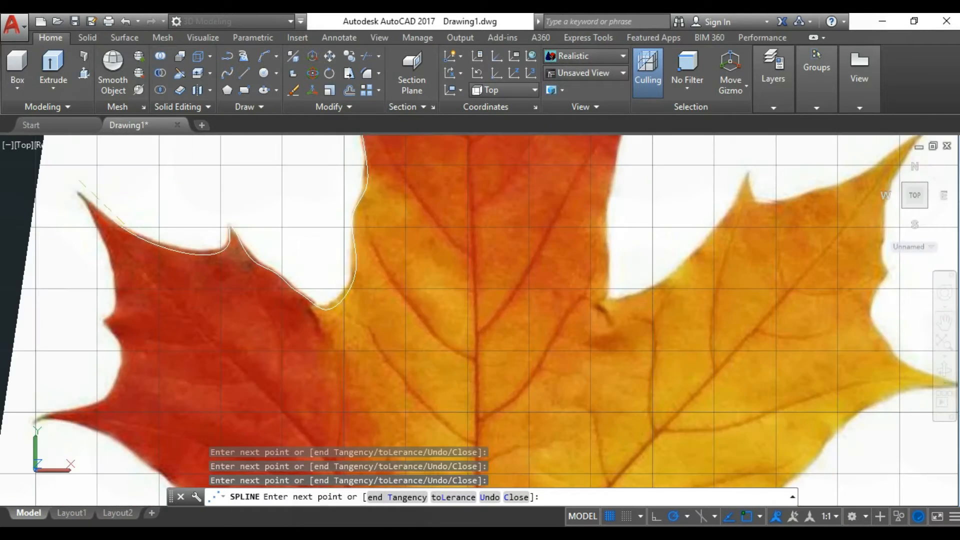
scroll(114, 235, "up", 8)
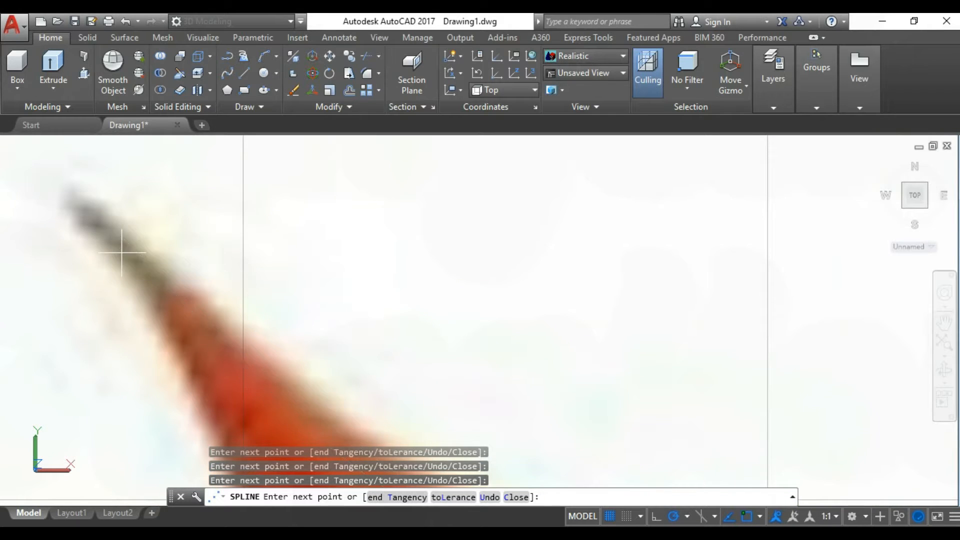
scroll(121, 253, "down", 4)
scroll(161, 261, "up", 1)
scroll(188, 332, "down", 4)
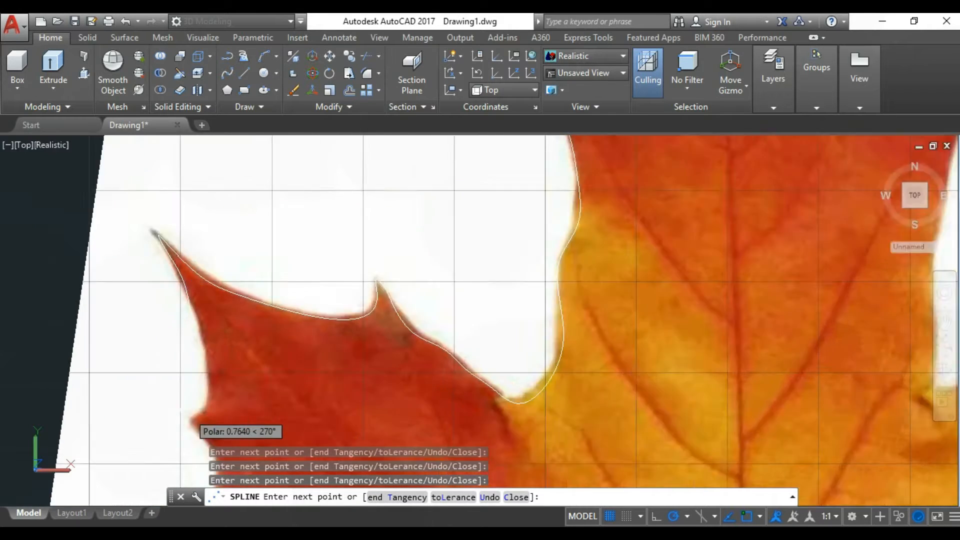
Trace the left lobe's outer edge with spline points down towards the small tooth below its upper-left tip
scroll(235, 290, "up", 3)
scroll(228, 334, "up", 3)
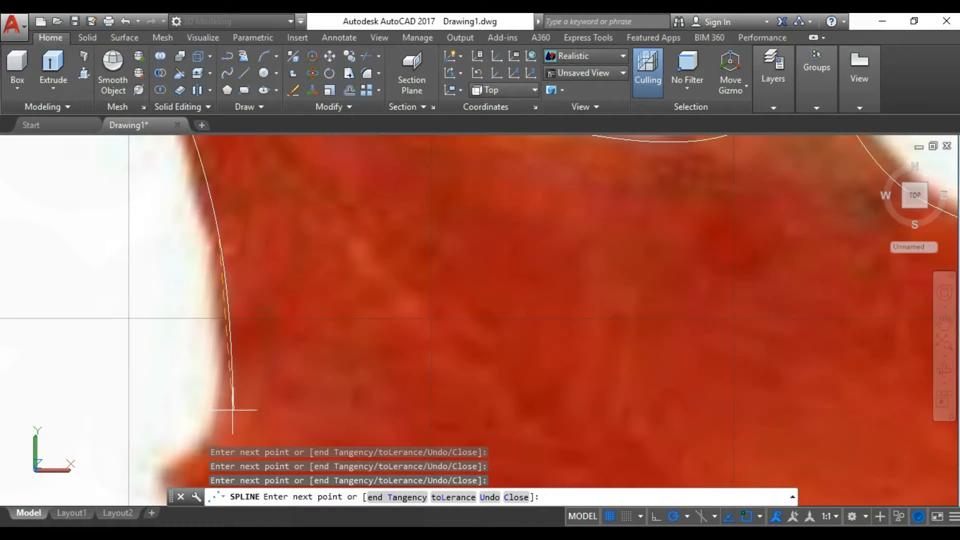
left_click(226, 403)
scroll(226, 402, "down", 4)
scroll(208, 423, "up", 4)
scroll(277, 385, "down", 3)
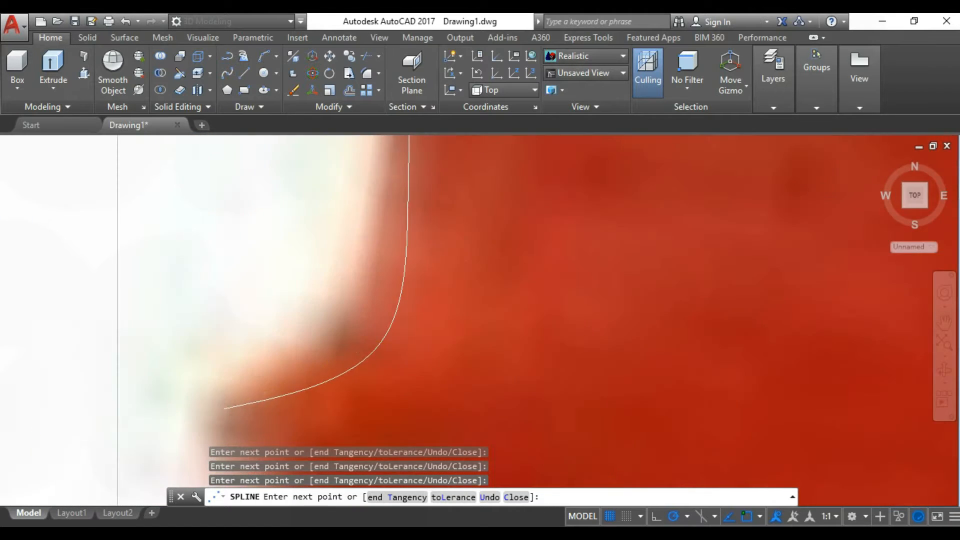
Undo the last spline point and place it again at the small tooth on the left lobe's outer edge
scroll(241, 395, "up", 5)
key("ctrl+z")
scroll(230, 382, "up", 3)
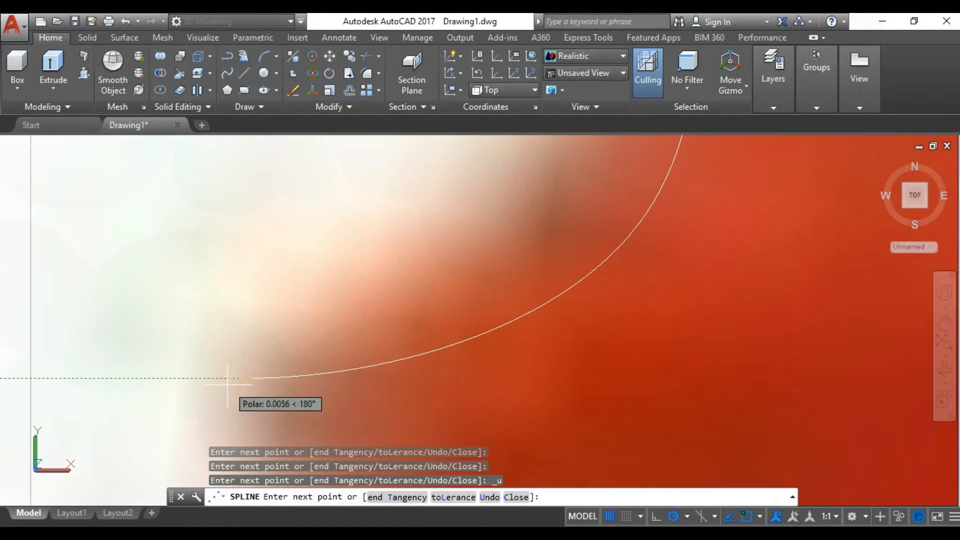
scroll(229, 382, "down", 4)
left_click(260, 409)
scroll(268, 405, "down", 10)
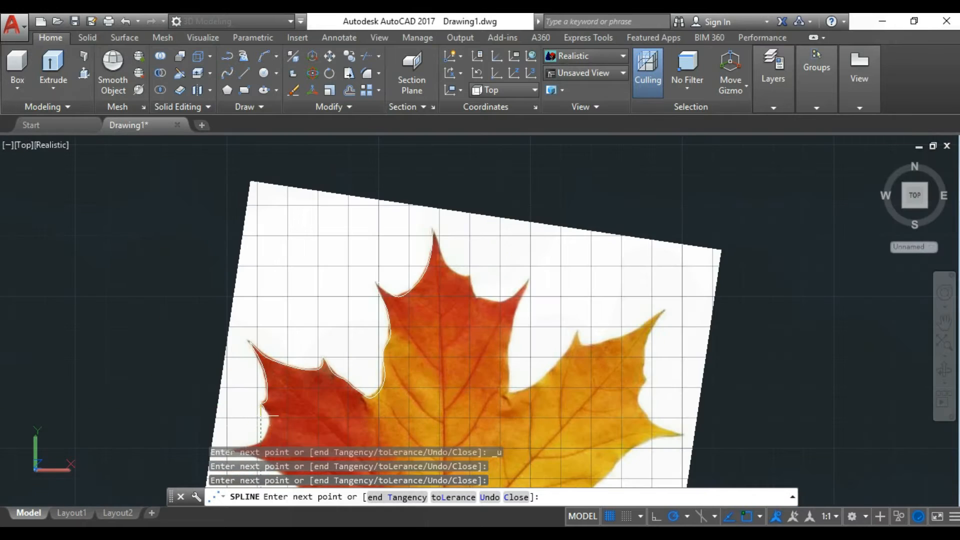
Trace the curved edge below the tooth out to the left lobe's lower tip
scroll(300, 325, "down", 3)
scroll(282, 371, "up", 4)
scroll(283, 370, "up", 4)
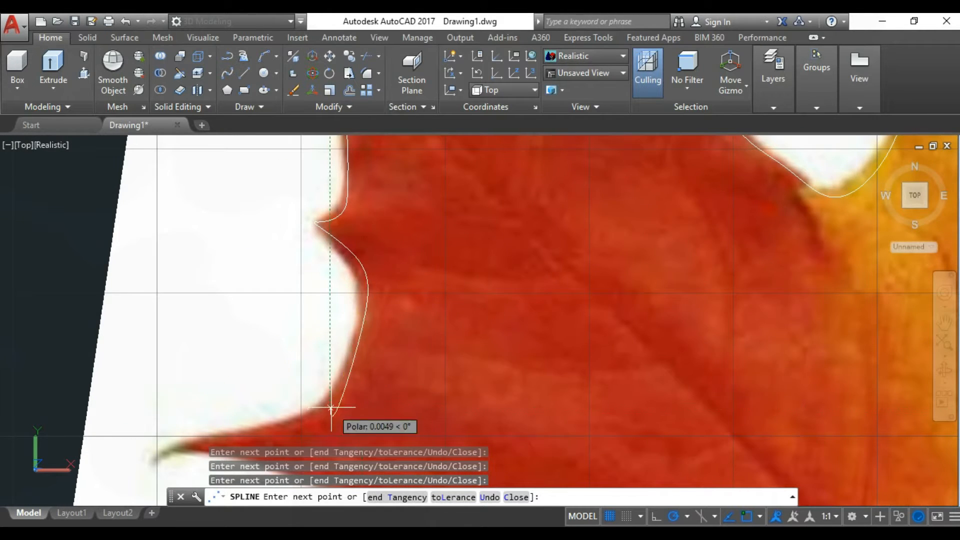
scroll(350, 395, "up", 3)
scroll(345, 392, "up", 3)
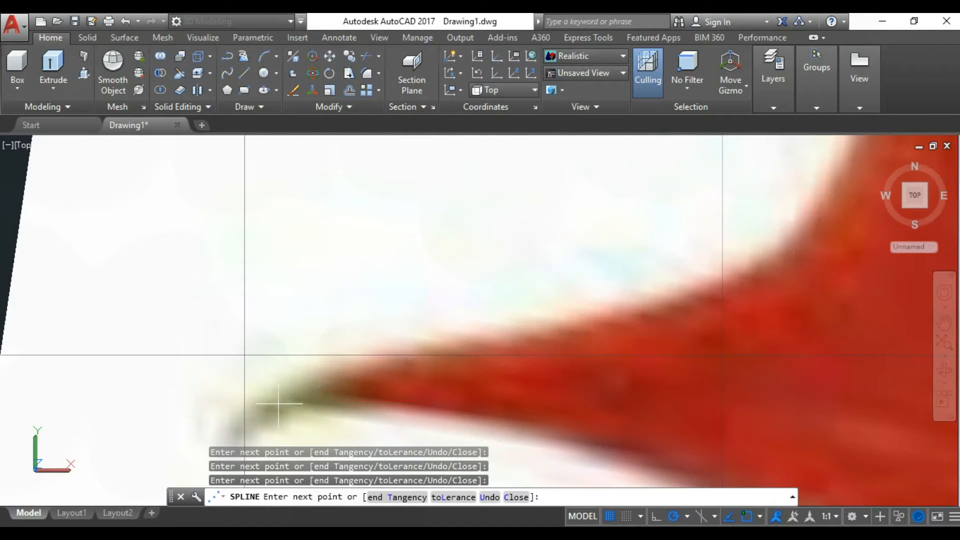
left_click(278, 404)
Turn the spline around the left lobe's lower tip and trace its underside towards the notch above the lowest left lobe
scroll(308, 402, "up", 3)
scroll(295, 397, "down", 3)
scroll(399, 377, "down", 3)
scroll(435, 391, "up", 4)
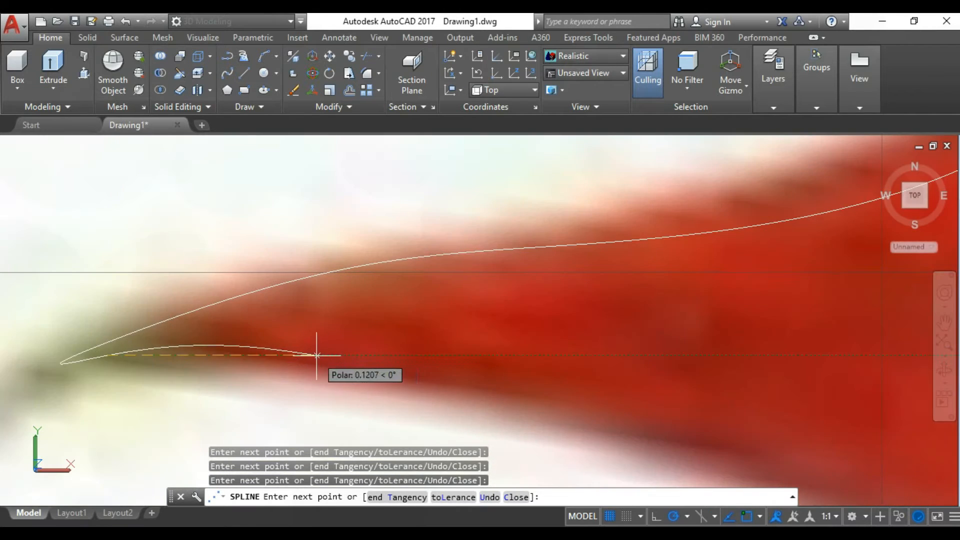
left_click(315, 356)
scroll(315, 356, "down", 4)
scroll(509, 410, "down", 5)
scroll(557, 380, "up", 5)
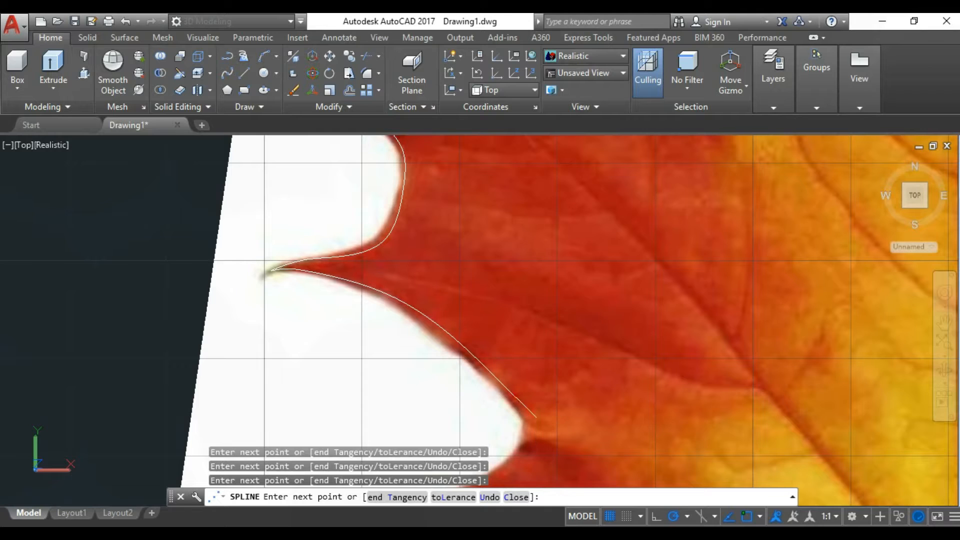
Continue the spline around the notch and along the upper edge of the lowest left lobe
scroll(467, 349, "up", 2)
scroll(535, 411, "down", 5)
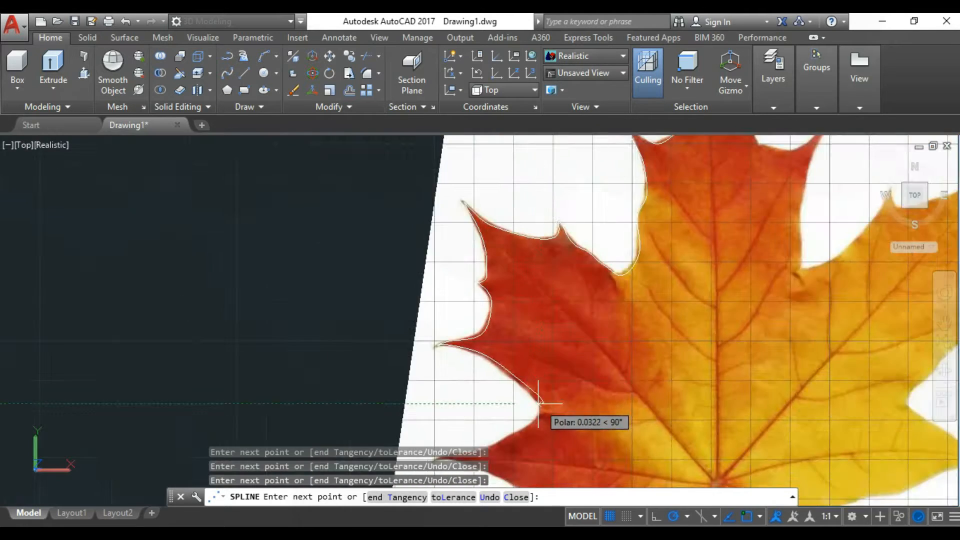
scroll(538, 403, "up", 5)
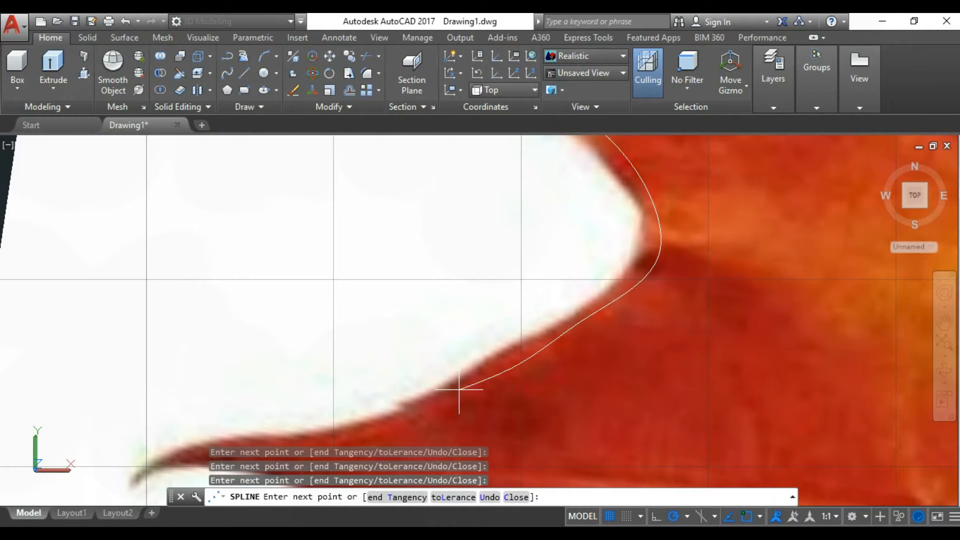
scroll(475, 395, "down", 1)
scroll(332, 404, "down", 6)
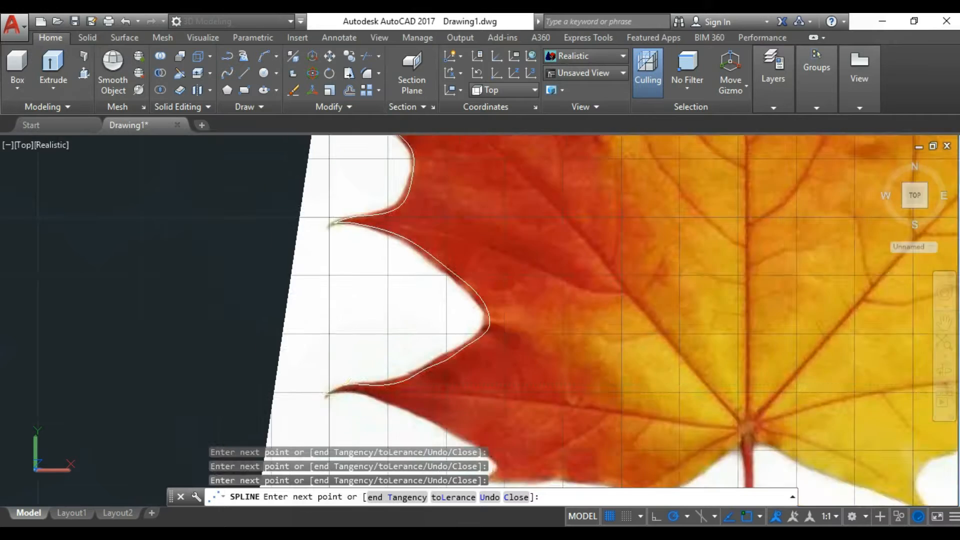
Undo the misplaced spline points near the lowest left lobe's tip and place them again around the tip
scroll(345, 393, "up", 9)
scroll(353, 393, "up", 3)
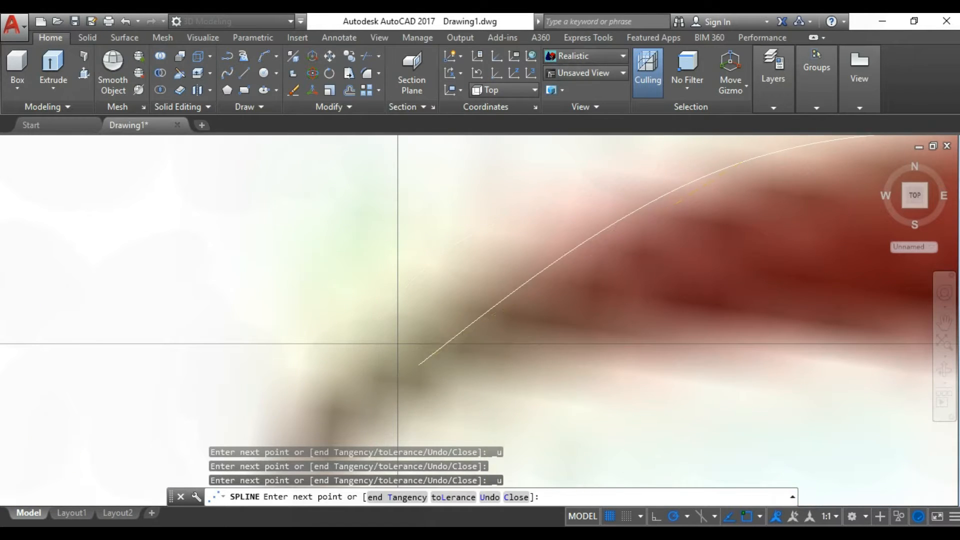
scroll(472, 334, "down", 2)
scroll(435, 346, "down", 3)
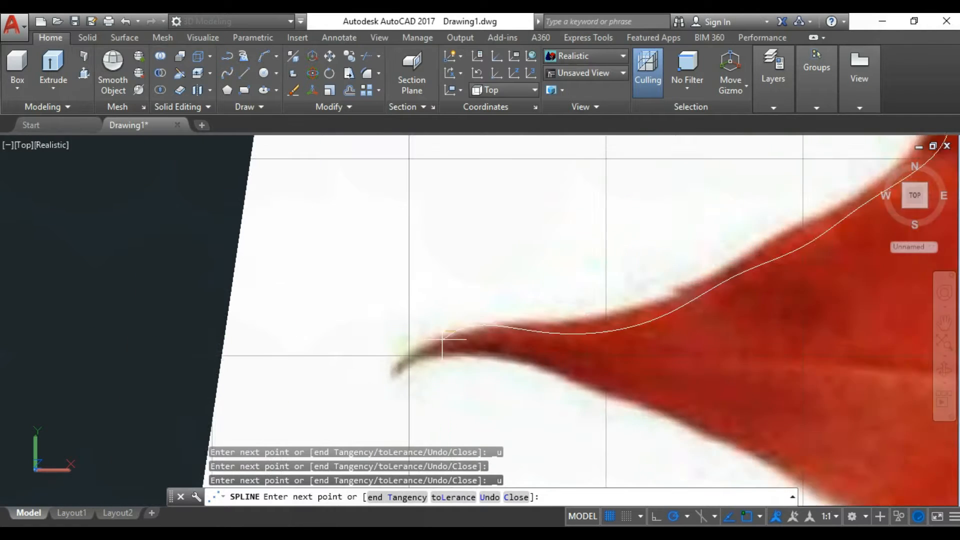
scroll(453, 339, "up", 2)
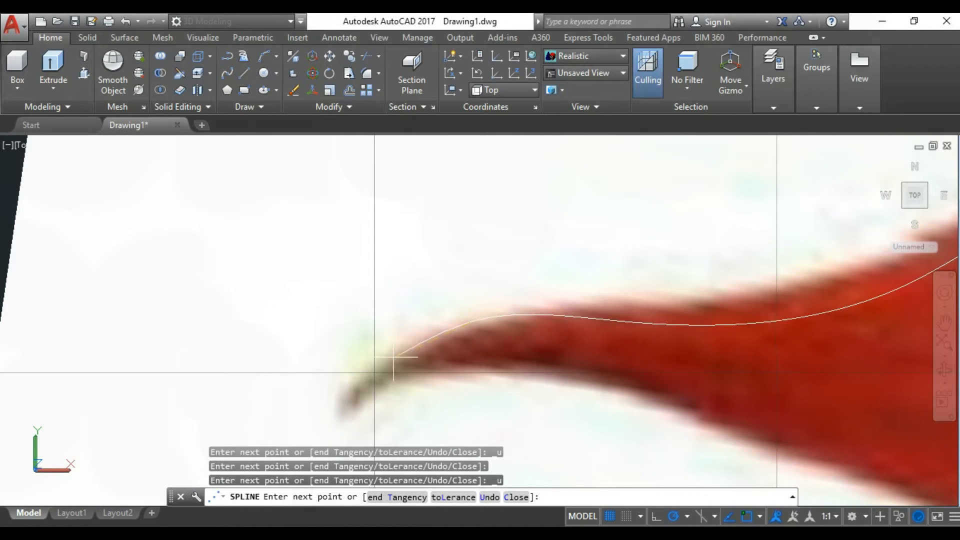
scroll(395, 365, "up", 2)
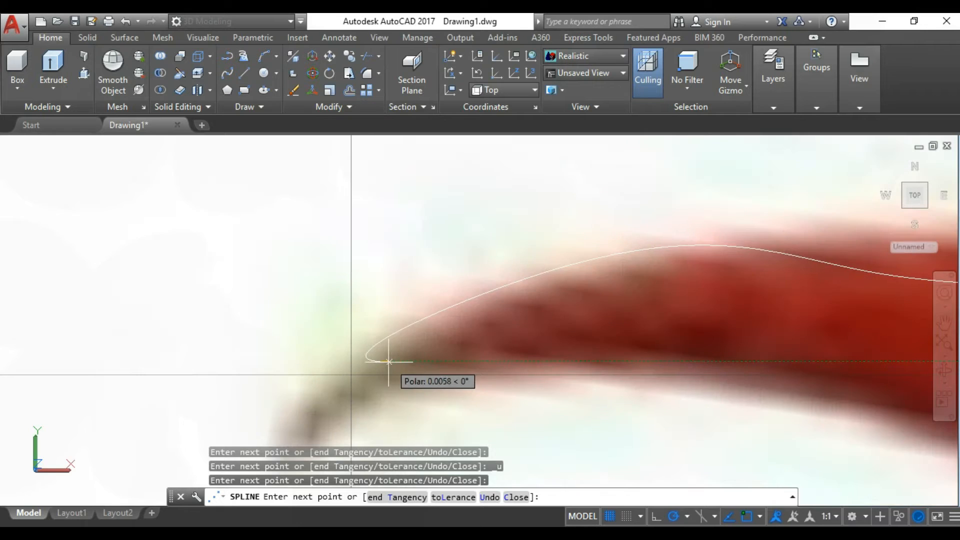
Trace the underside of the lowest left lobe with spline points to the small tooth at its end
scroll(648, 333, "down", 3)
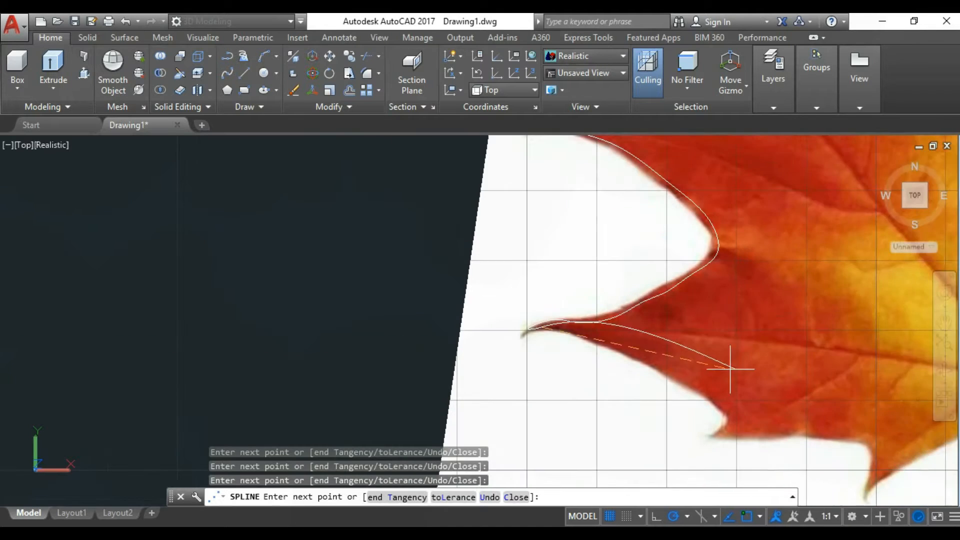
scroll(586, 323, "up", 2)
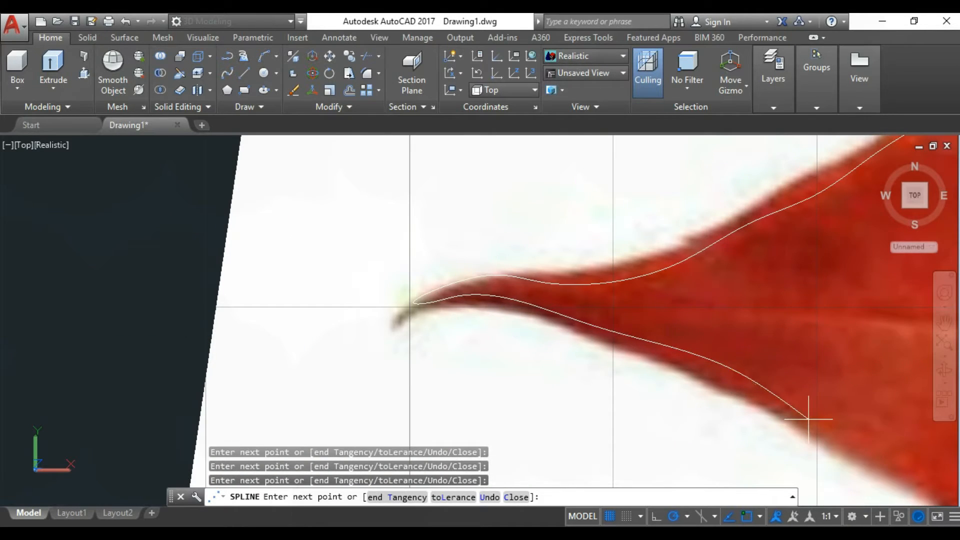
scroll(808, 419, "down", 3)
scroll(653, 378, "up", 5)
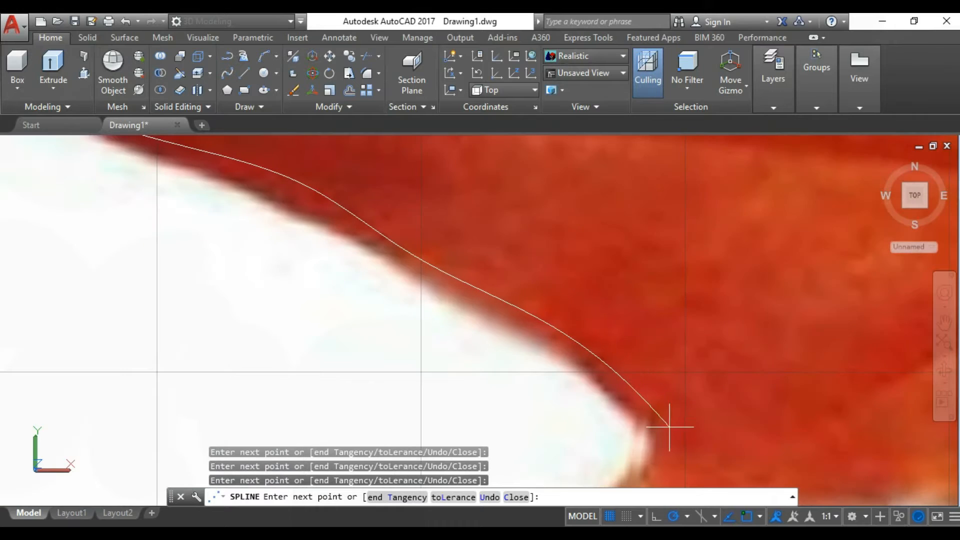
scroll(669, 427, "down", 3)
scroll(505, 343, "up", 3)
scroll(492, 354, "down", 3)
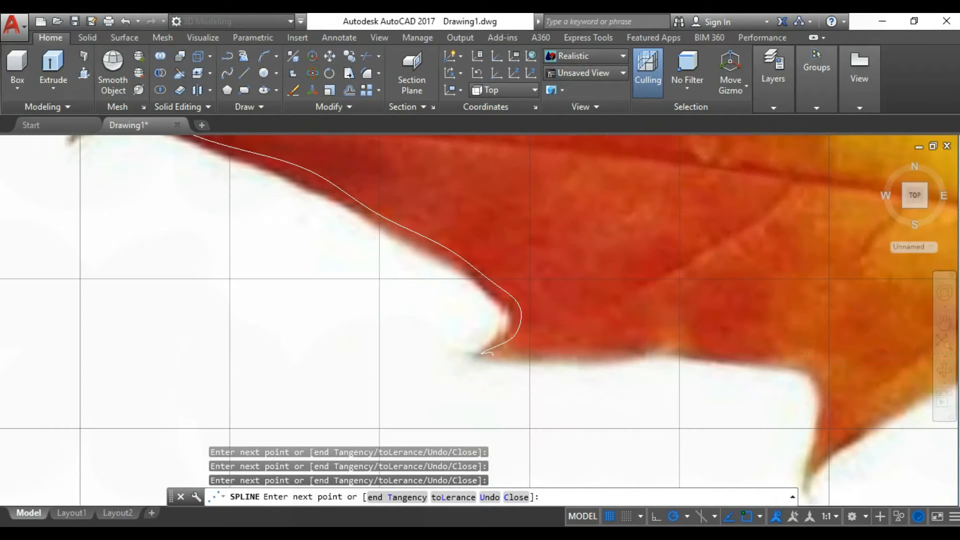
Continue the spline along the lower left lobe's bottom edge and down to the tip of the tooth nearest the stem
scroll(830, 364, "down", 3)
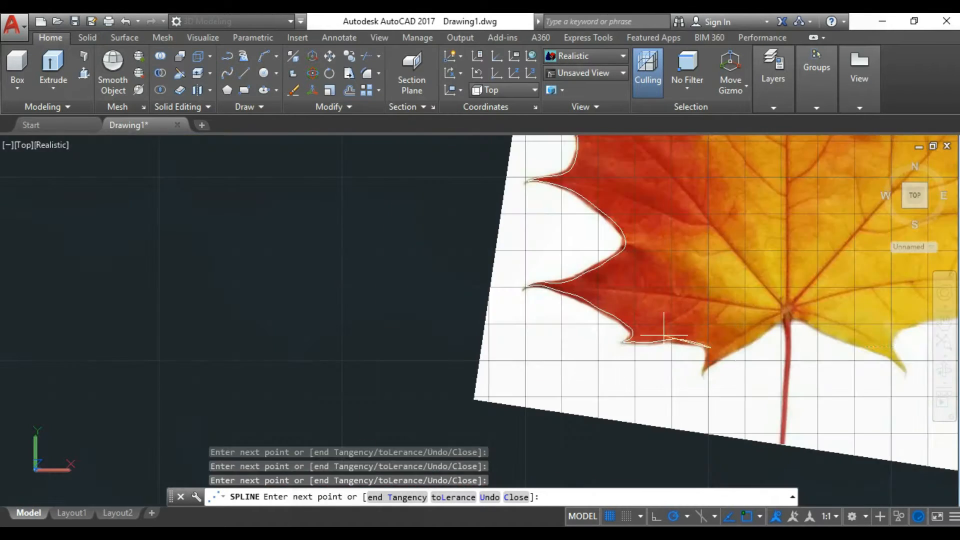
scroll(587, 379, "up", 5)
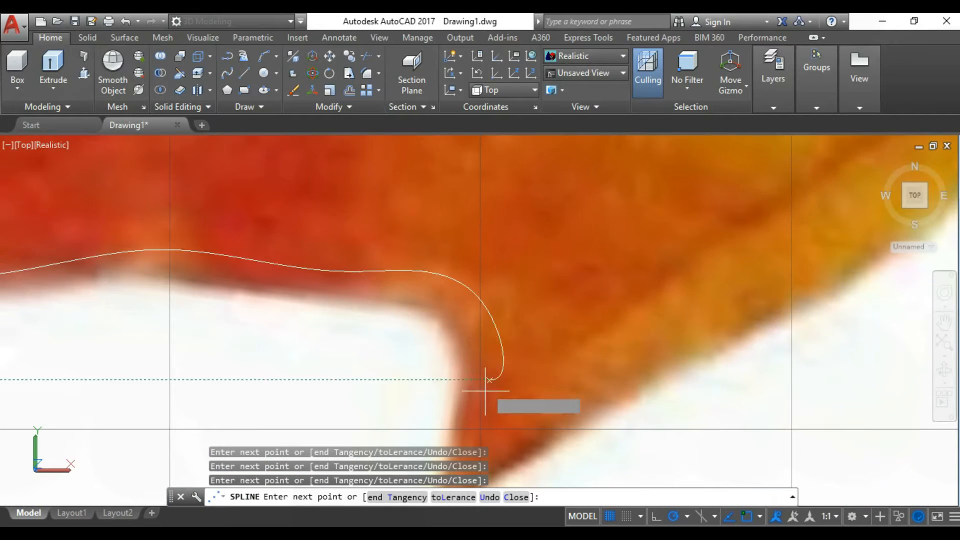
scroll(488, 395, "down", 3)
scroll(481, 422, "up", 6)
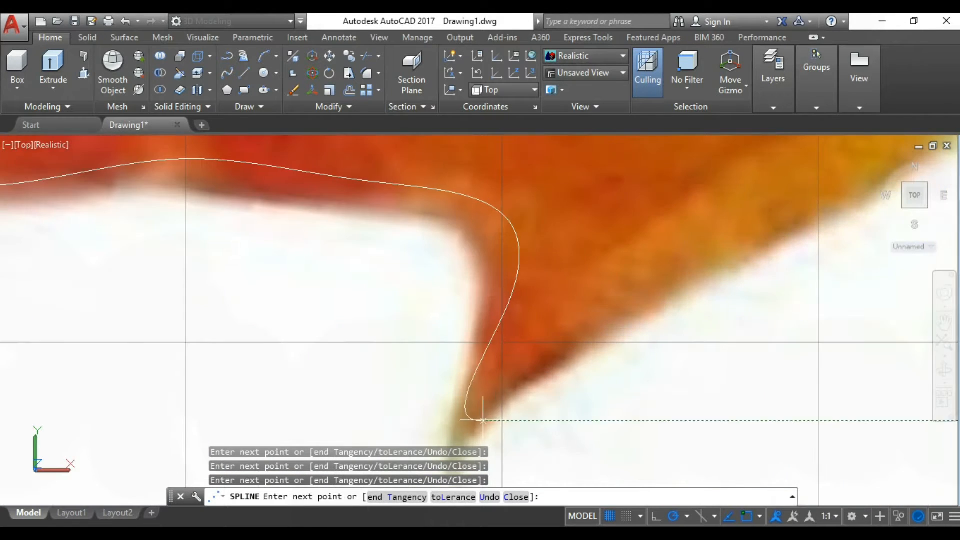
Trace the edge from that tooth up to the base of the stem with spline points and finish the spline
left_click(562, 351)
scroll(562, 351, "down", 1)
left_click(618, 309)
left_click(695, 274)
scroll(655, 275, "down", 1)
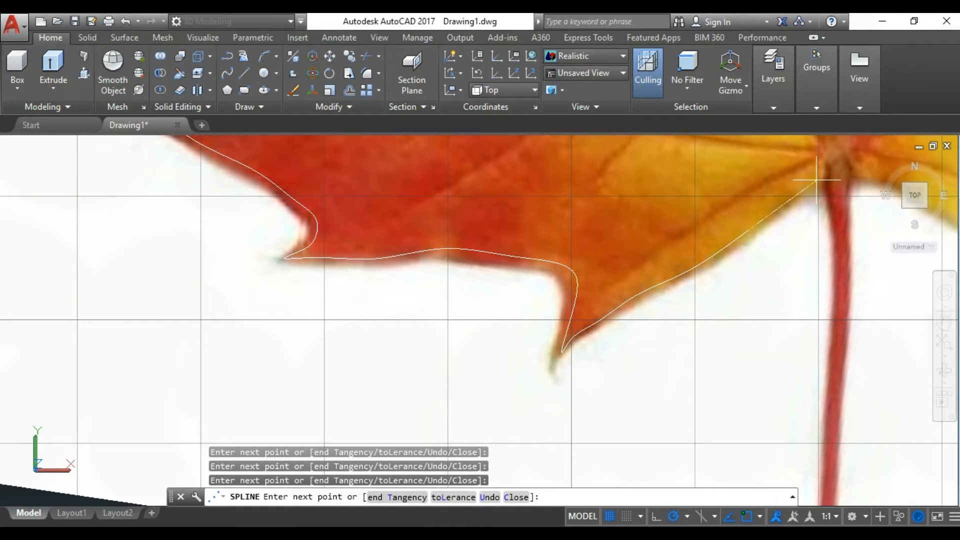
scroll(820, 183, "down", 5)
key("Return")
scroll(726, 185, "down", 2)
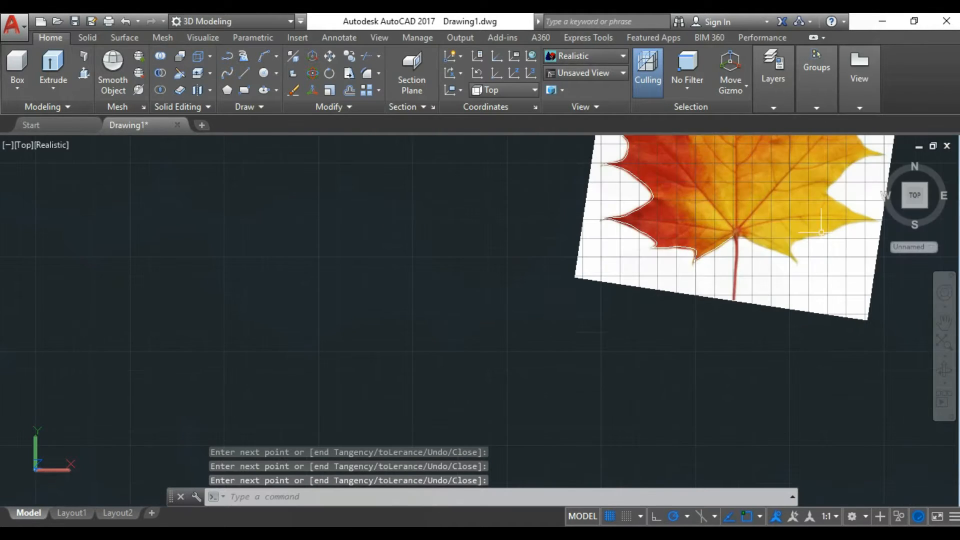
scroll(700, 190, "up", 5)
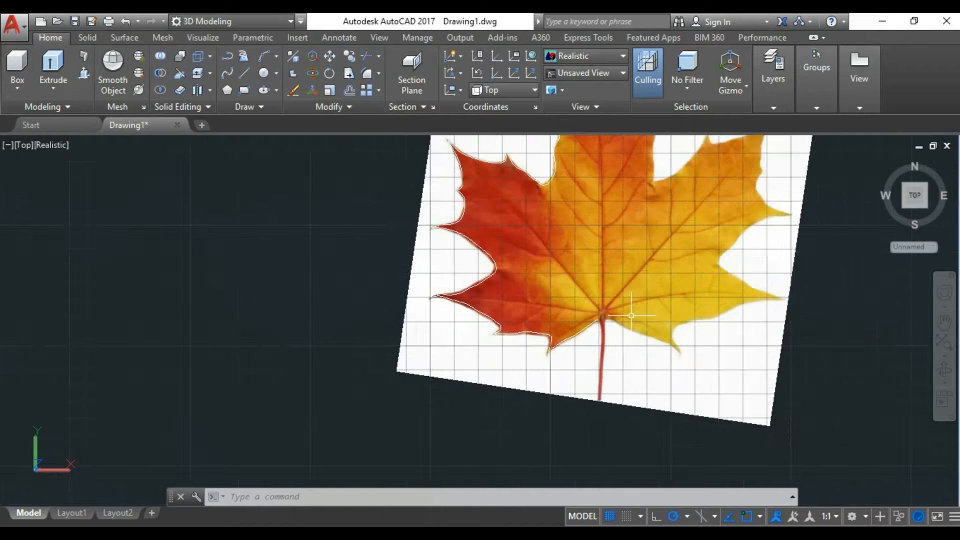
left_click(227, 56)
scroll(535, 150, "down", 3)
scroll(550, 210, "up", 4)
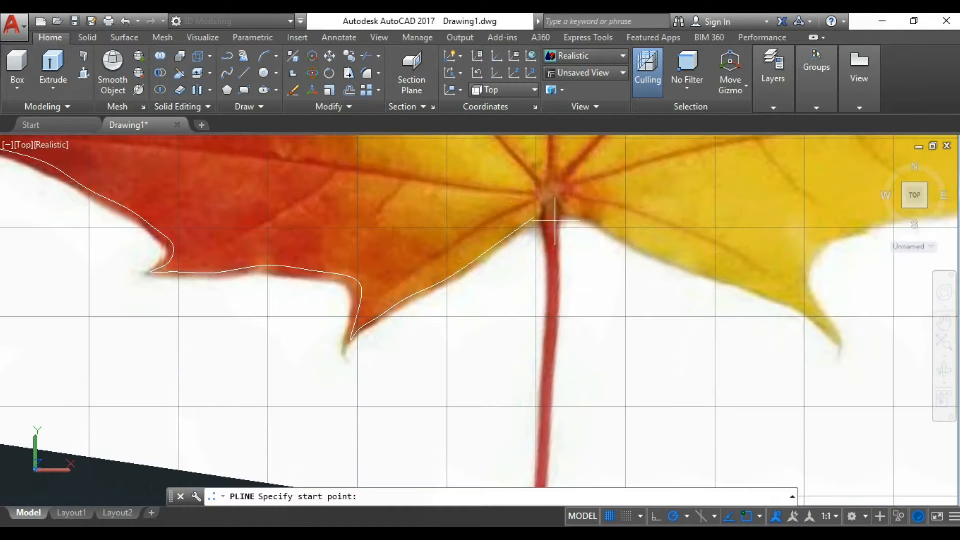
left_click(534, 217)
scroll(547, 243, "up", 4)
left_click(546, 241)
key("ctrl+z")
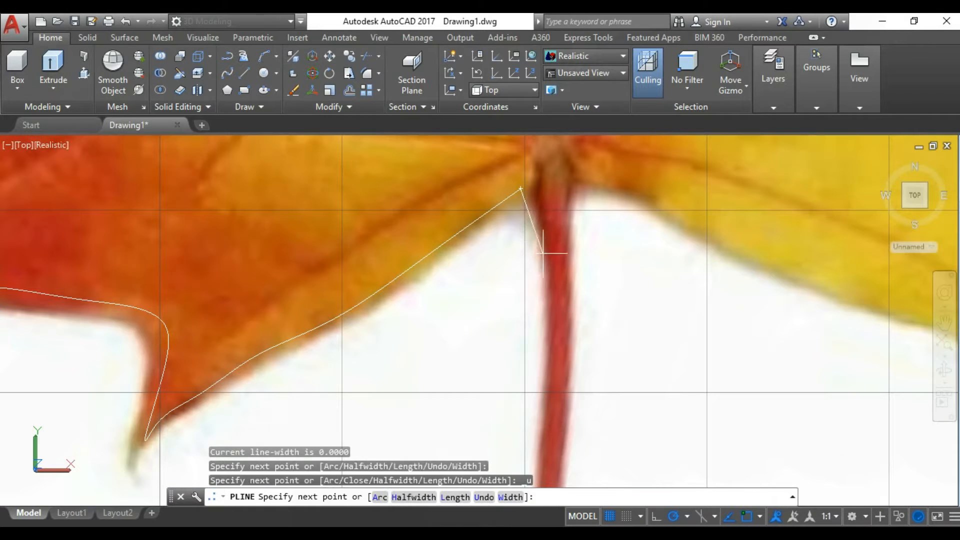
scroll(546, 232, "up", 2)
key("ctrl+z")
key("Escape")
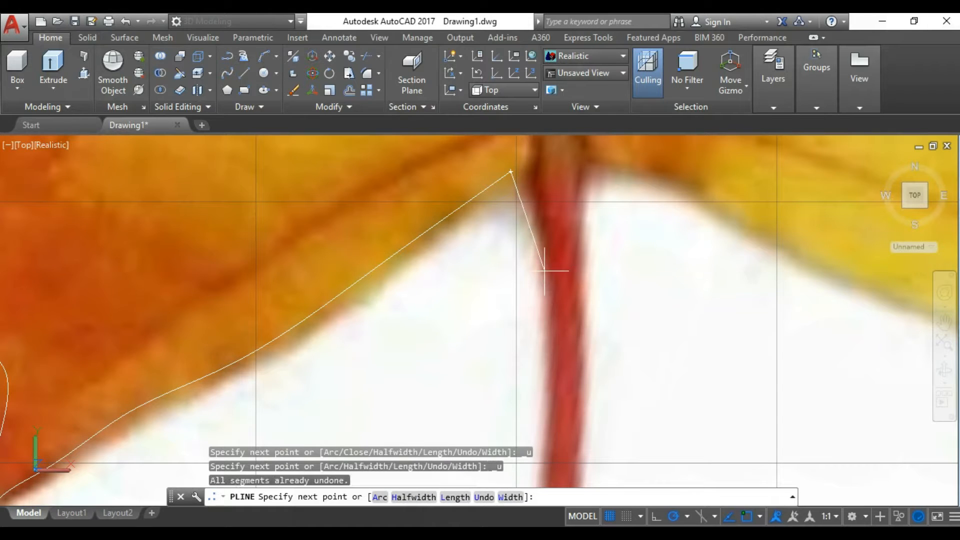
Start a new spline at the outline's end by the stem's base and curve it down along the upper stem
left_click(228, 73)
left_click(509, 171)
scroll(500, 162, "up", 2)
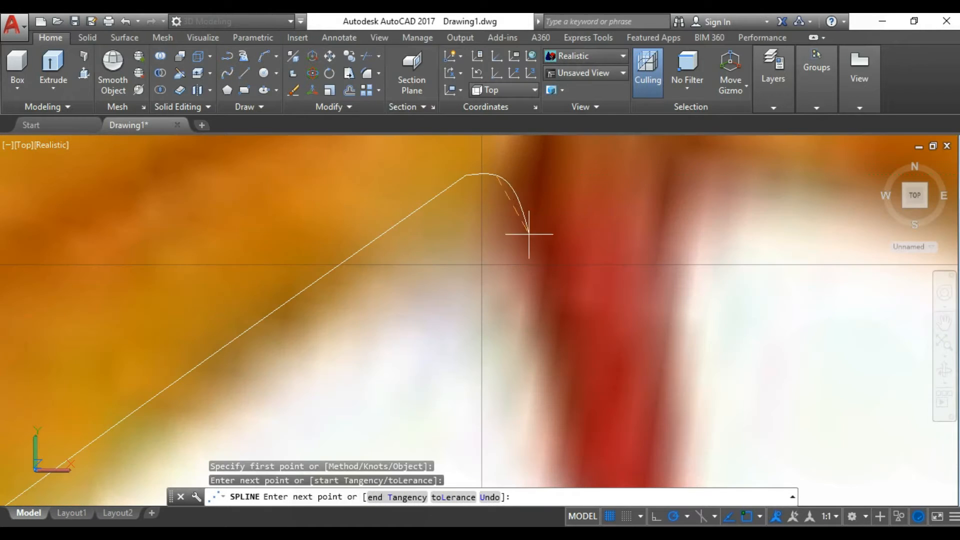
left_click(538, 305)
scroll(537, 305, "down", 4)
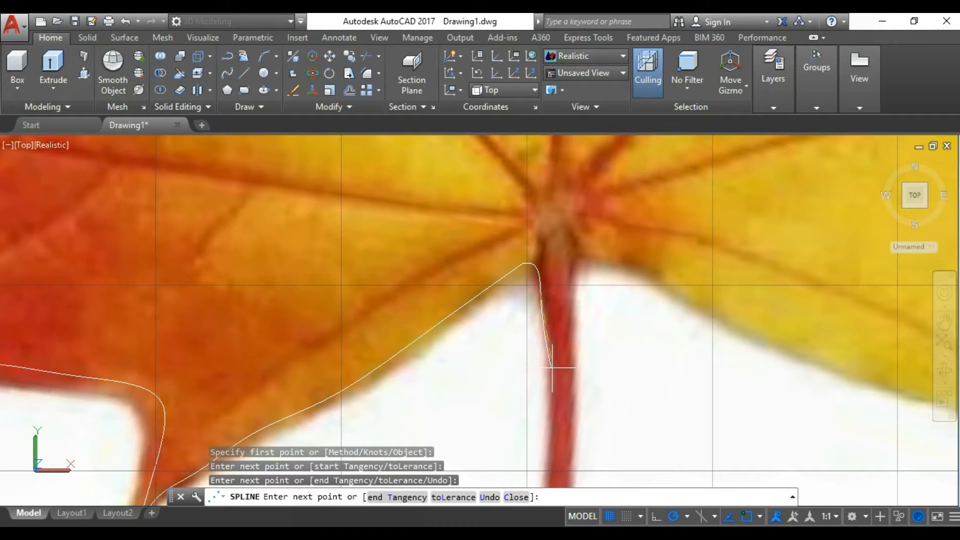
Continue the spline down the stem to its lower end and finish it
scroll(554, 383, "down", 5)
scroll(569, 426, "up", 2)
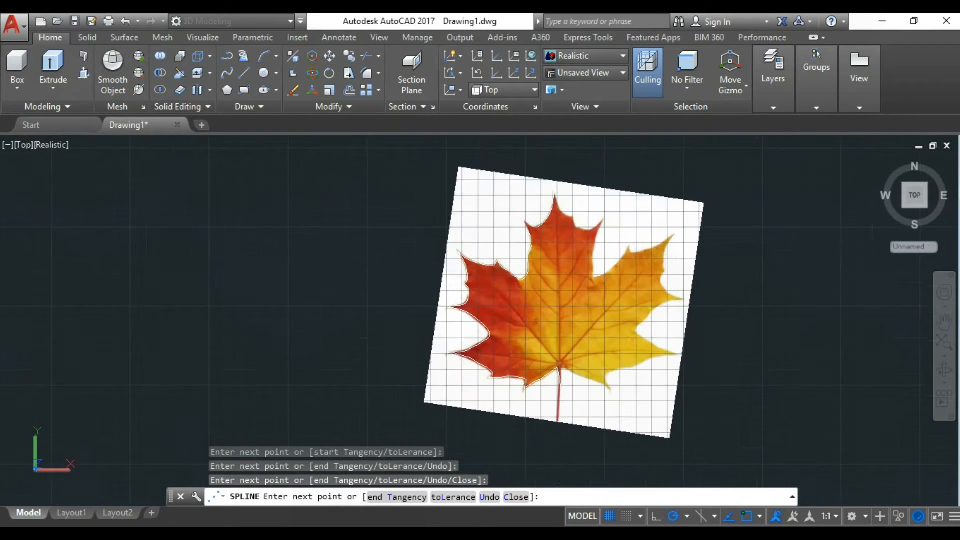
scroll(569, 426, "up", 3)
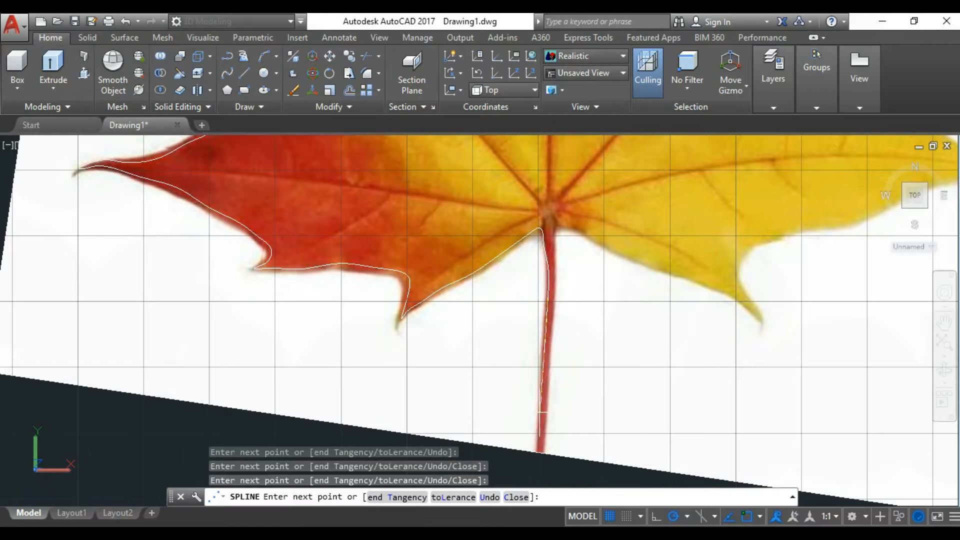
scroll(540, 427, "up", 4)
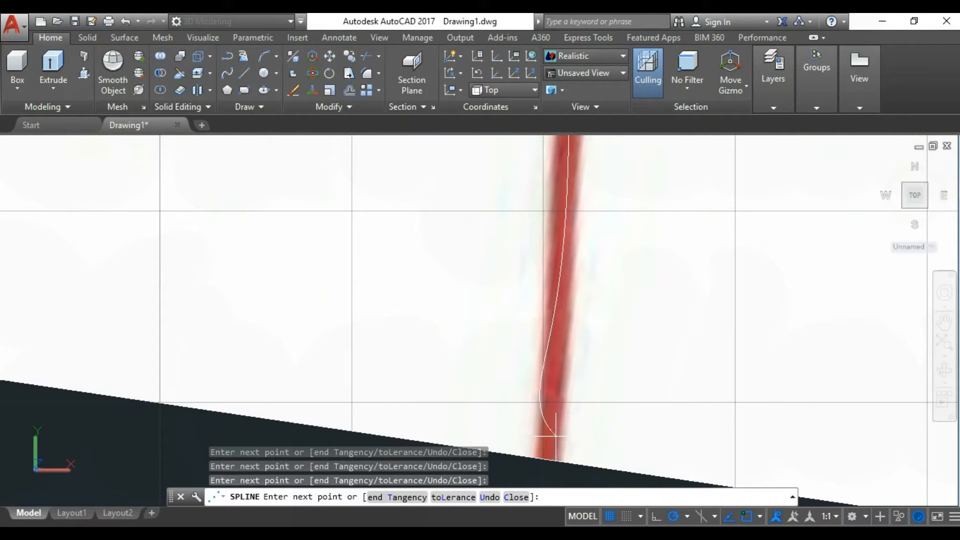
scroll(555, 436, "up", 3)
scroll(539, 422, "up", 2)
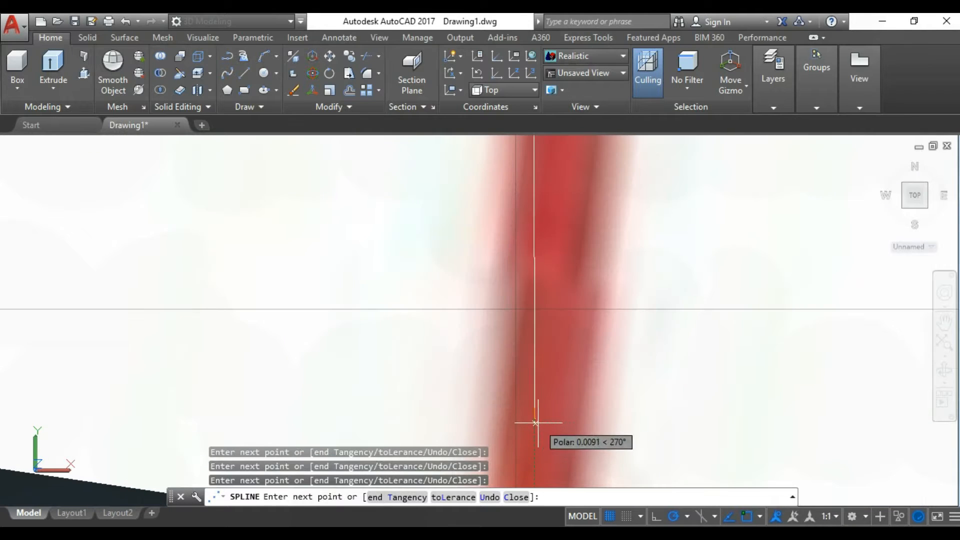
key("Return")
scroll(551, 430, "down", 8)
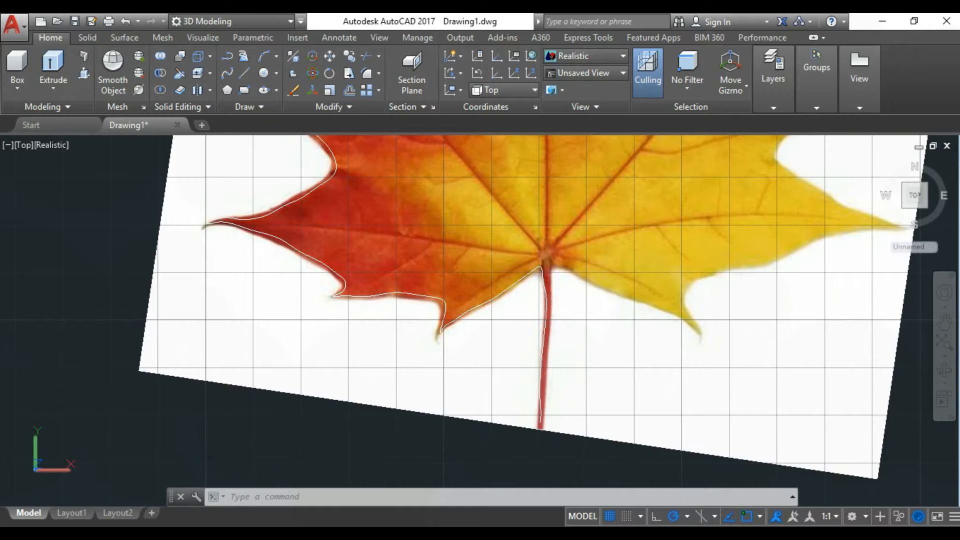
Move the half-leaf outline and the stem spline together off the image into the empty area to its left
scroll(544, 281, "down", 6)
left_click(542, 267)
key("Escape")
left_click(614, 222)
left_click(729, 339)
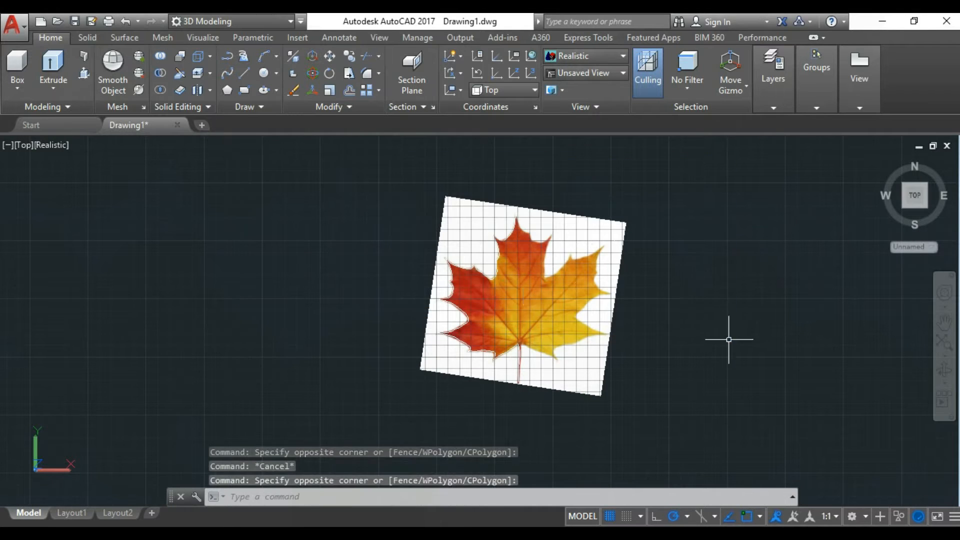
left_click(487, 277)
type("m")
key("Return")
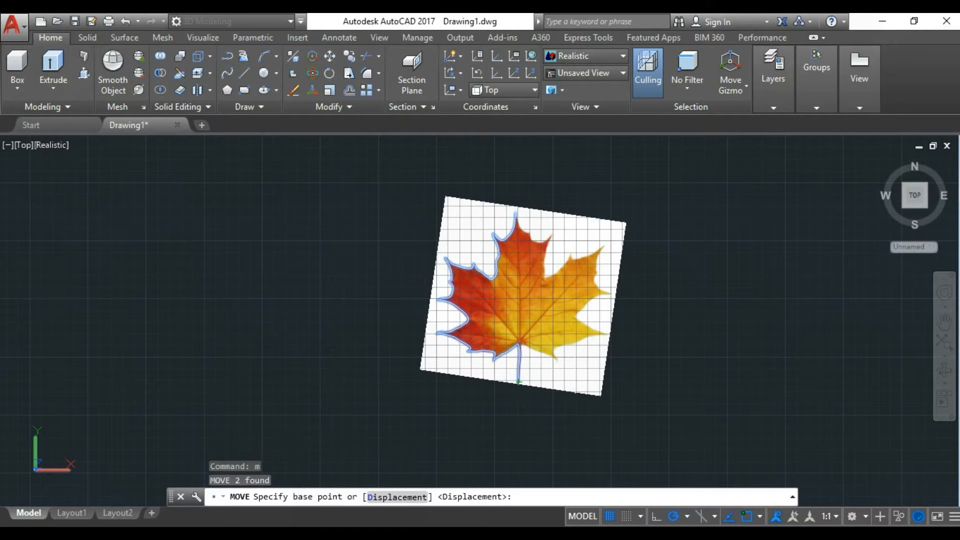
left_click(685, 379)
left_click(358, 379)
scroll(111, 280, "down", 2)
middle_click_drag(111, 280, 309, 323)
scroll(309, 350, "up", 3)
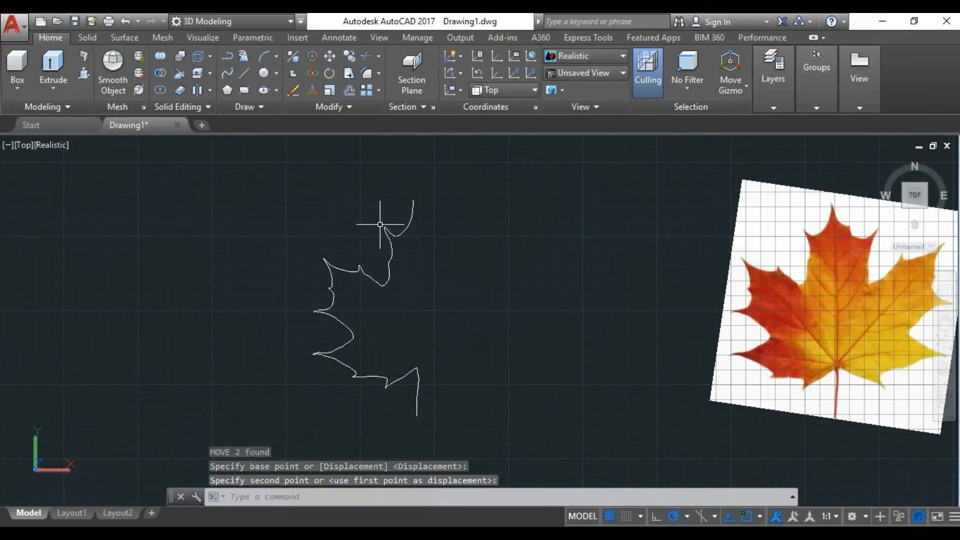
type("mi")
key("Return")
left_click(396, 227)
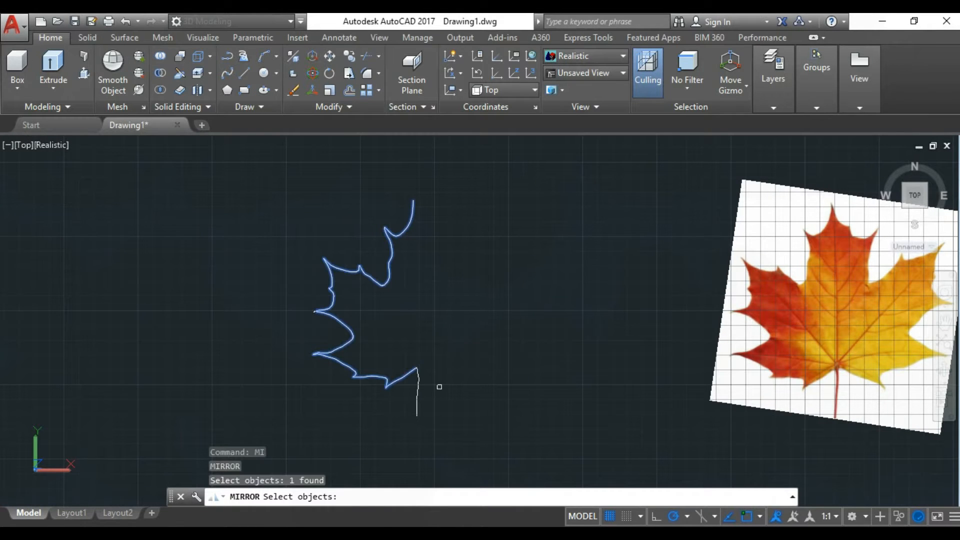
key("Return")
left_click(416, 368)
scroll(417, 200, "up", 6)
left_click(319, 205)
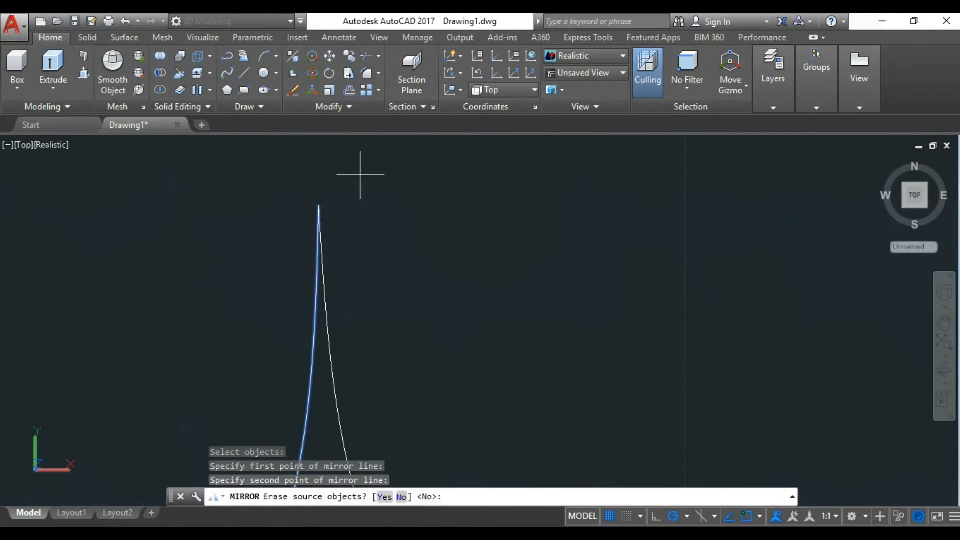
scroll(313, 207, "up", 4)
key("Escape")
key("ctrl+z")
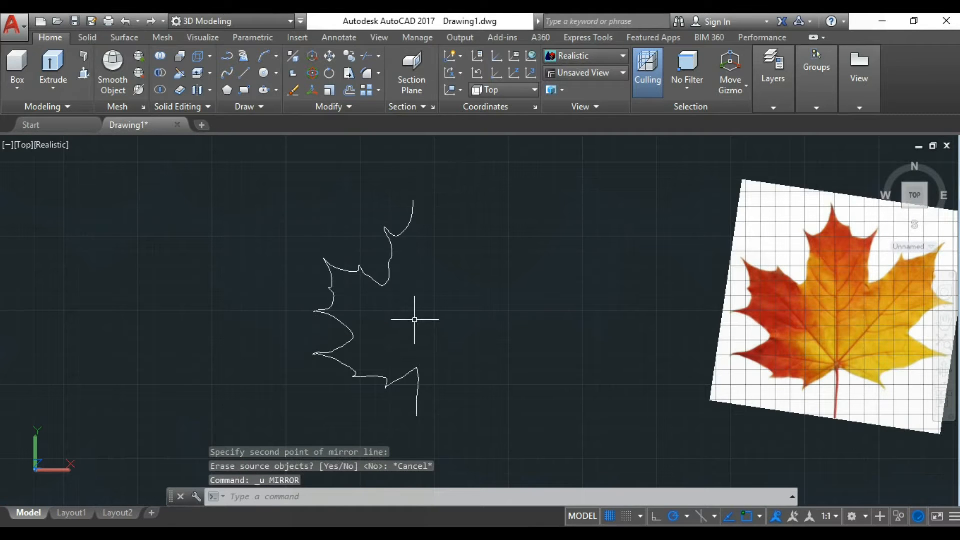
Mirror the half-leaf outline about the line from its lower endpoint to its top tip, keeping the source object
key("Return")
left_click(410, 372)
scroll(418, 372, "up", 10)
key("Return")
left_click(385, 315)
scroll(402, 394, "down", 8)
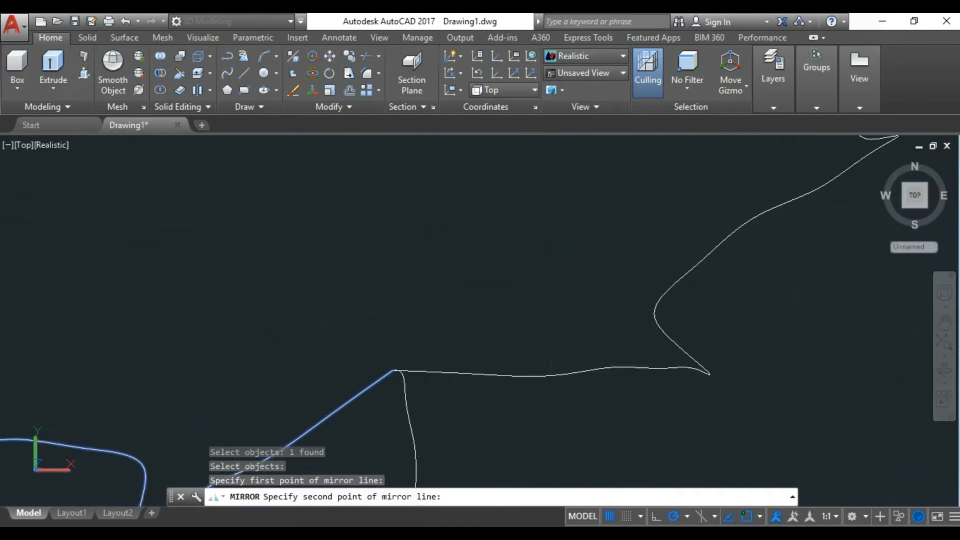
scroll(441, 234, "down", 6)
scroll(445, 196, "up", 8)
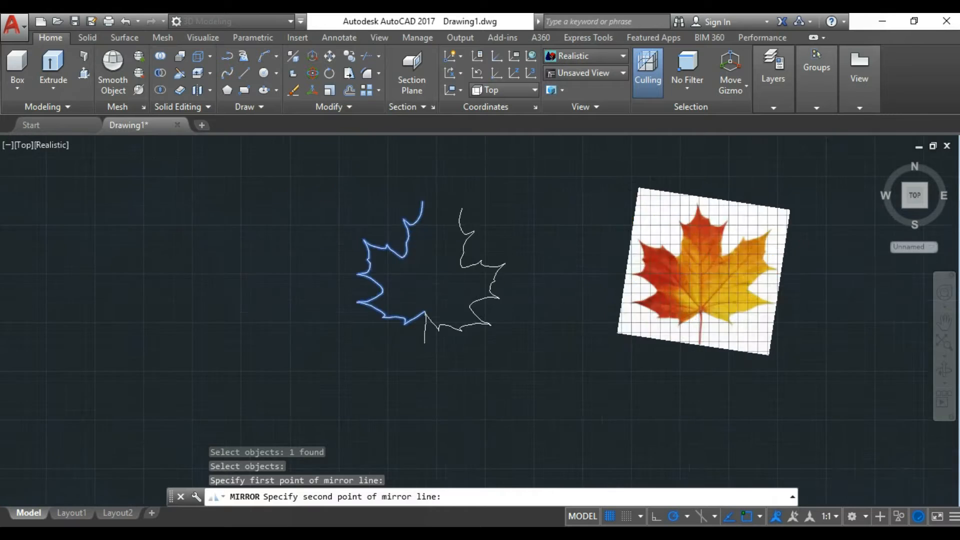
left_click(347, 260)
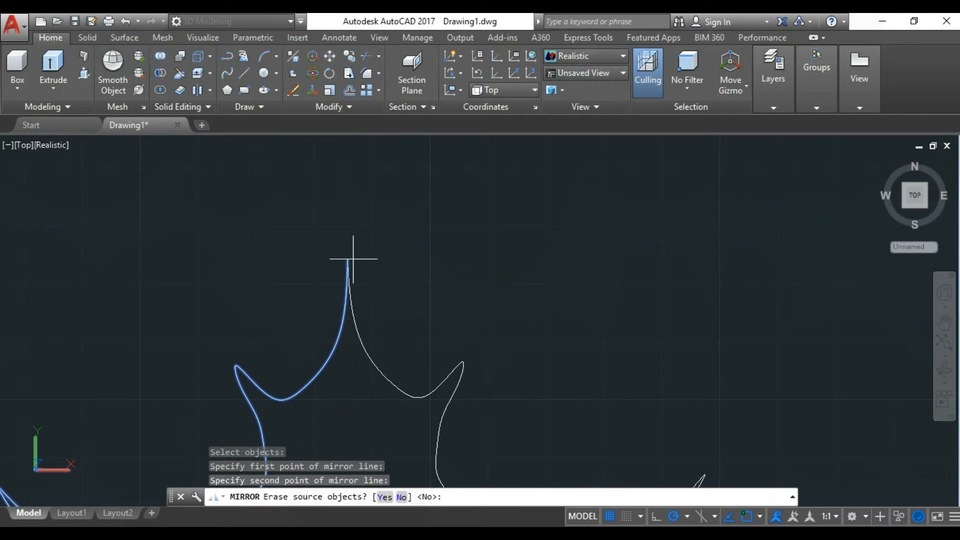
key("Return")
Move the stem spline away from the leaf outline to the empty space beside the reference image
scroll(386, 253, "down", 5)
scroll(420, 310, "up", 10)
scroll(420, 310, "up", 2)
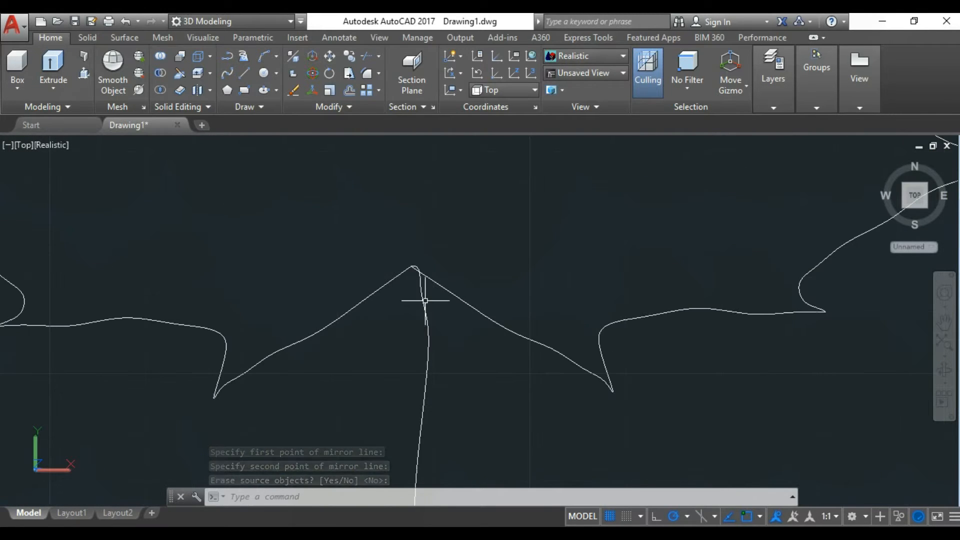
left_click(419, 295)
scroll(472, 181, "down", 4)
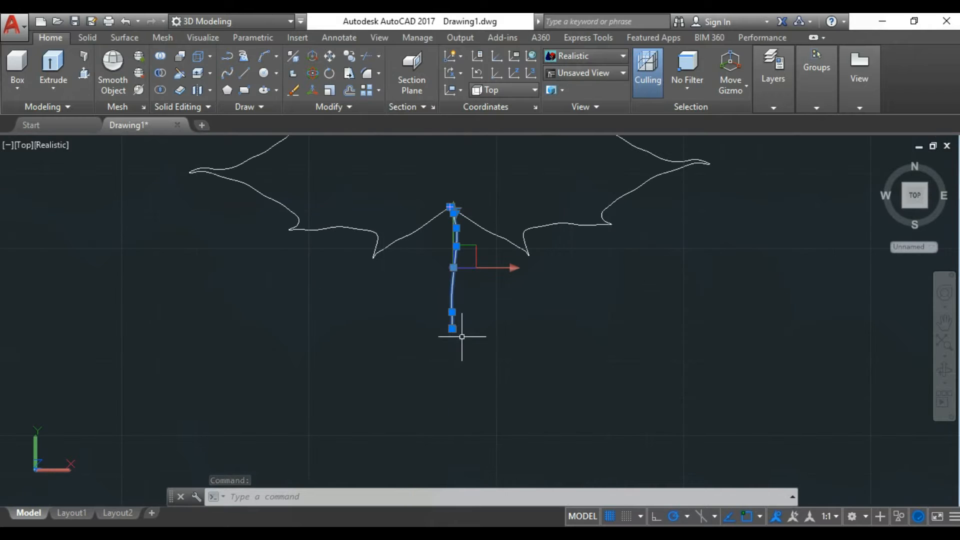
type("m")
key("Return")
left_click(468, 287)
scroll(430, 345, "down", 3)
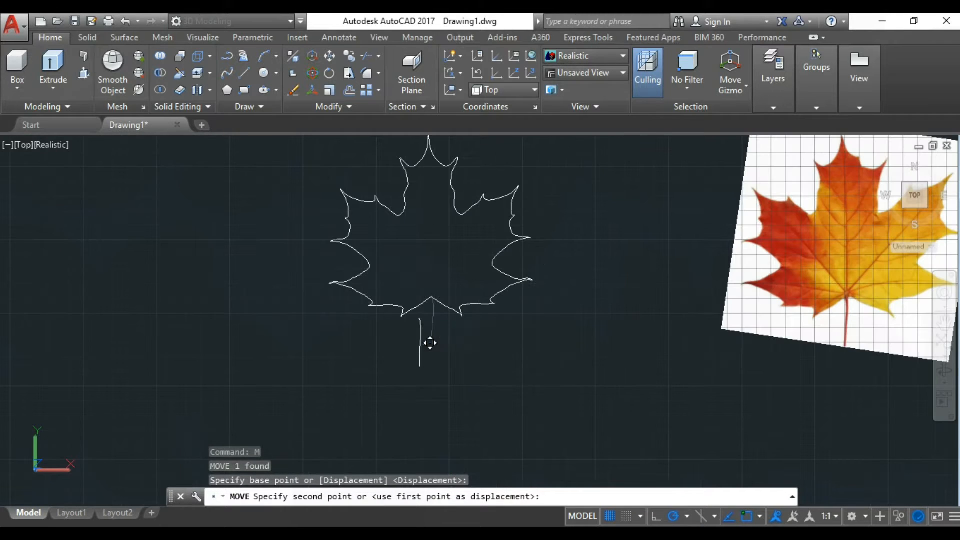
left_click(683, 330)
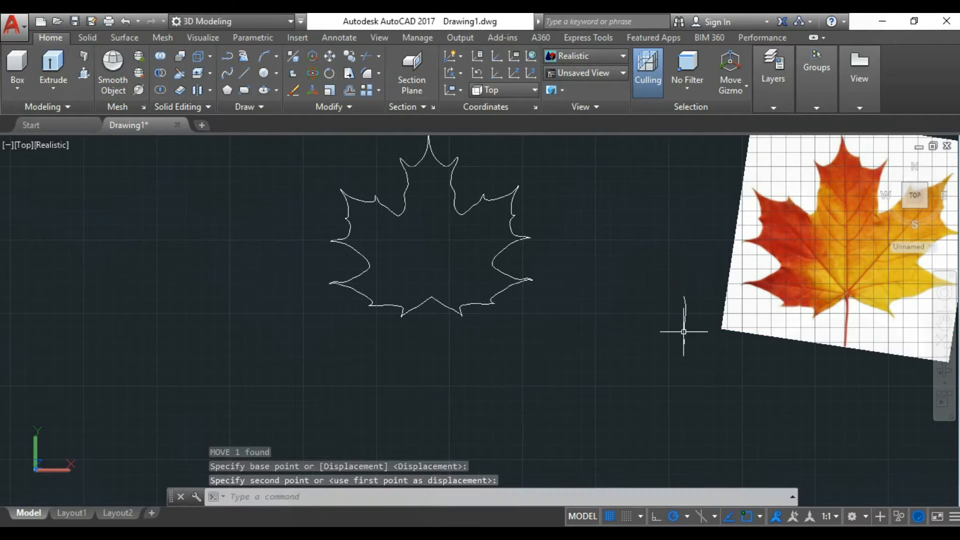
Delete the maple leaf reference image and restore the Top view
scroll(451, 411, "down", 2)
left_click(944, 371)
left_click_drag(554, 325, 595, 285)
key("Escape")
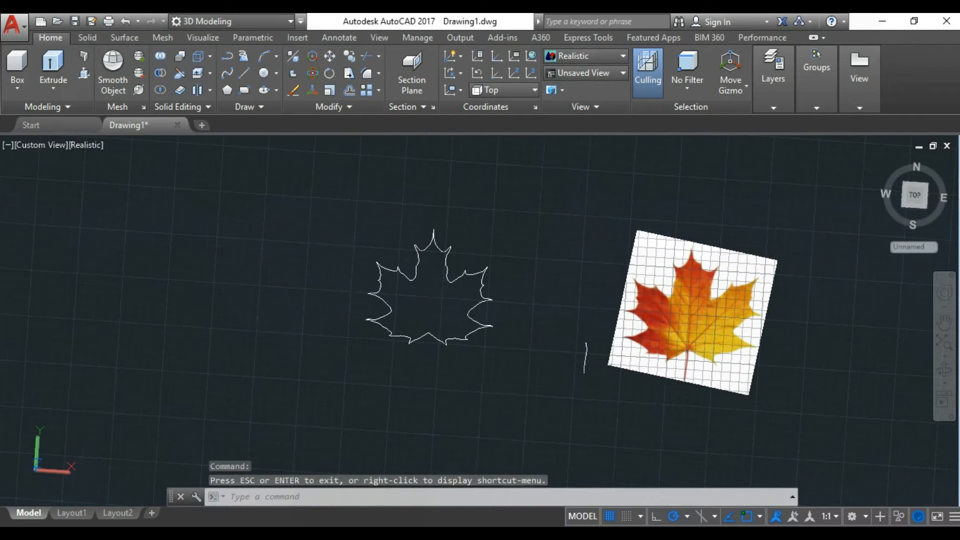
left_click(611, 210)
key("Delete")
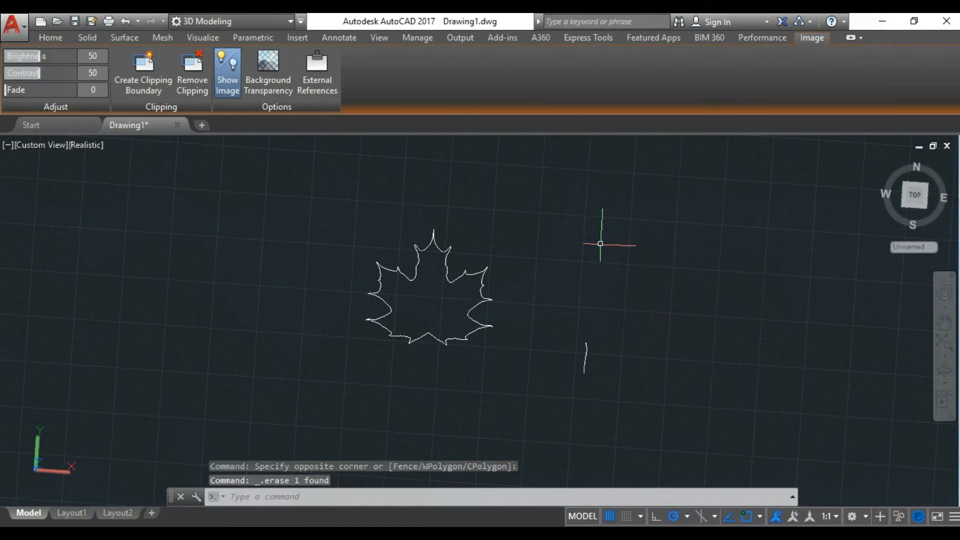
left_click(47, 142)
left_click(70, 181)
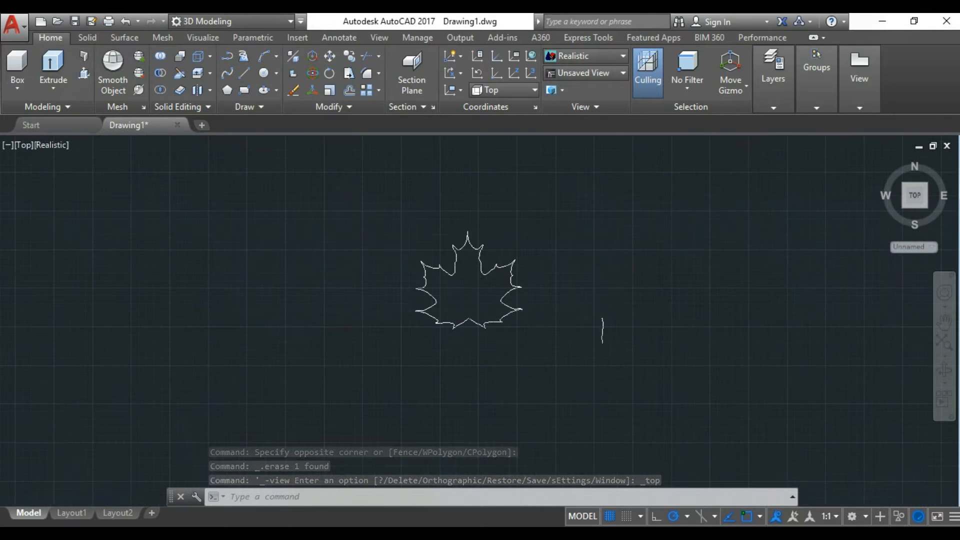
scroll(472, 249, "up", 6)
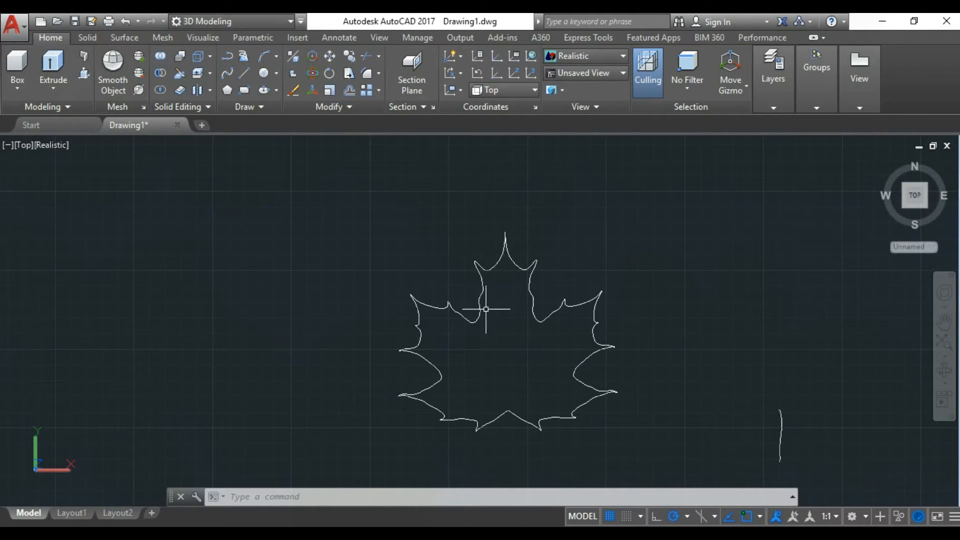
scroll(485, 309, "down", 2)
Create a rectangular planar surface from two opposite corners around the leaf outline
left_click(125, 36)
left_click(97, 36)
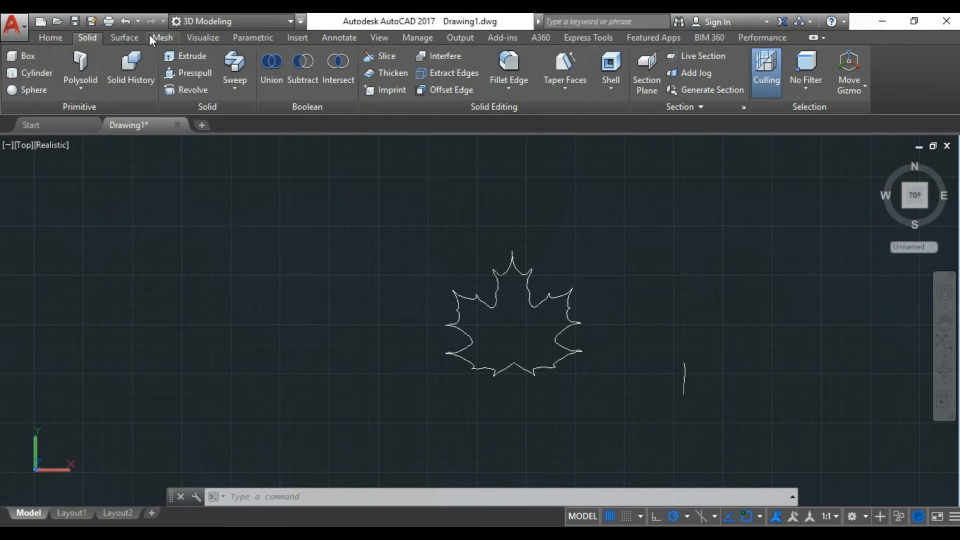
left_click(154, 37)
left_click(196, 40)
left_click(95, 39)
left_click(120, 41)
left_click(90, 56)
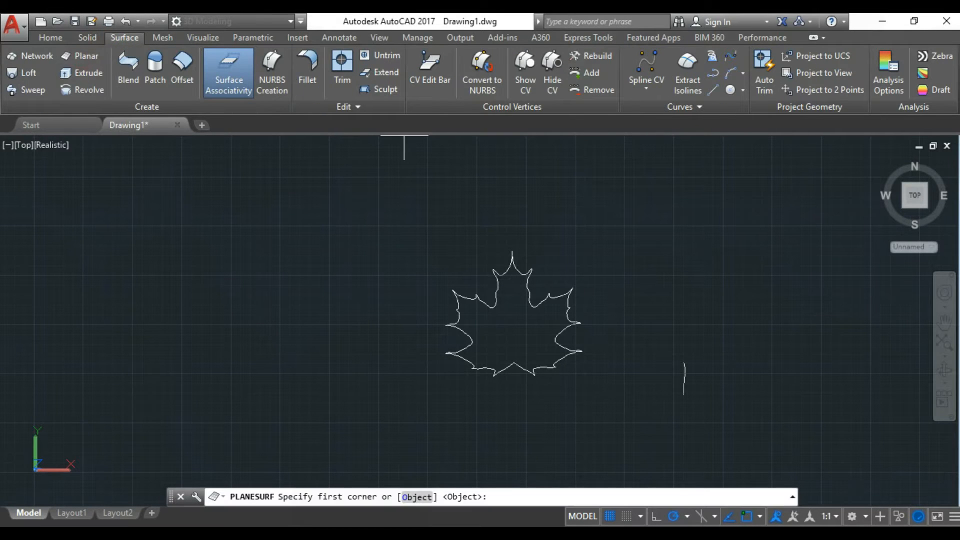
left_click(444, 236)
left_click(582, 340)
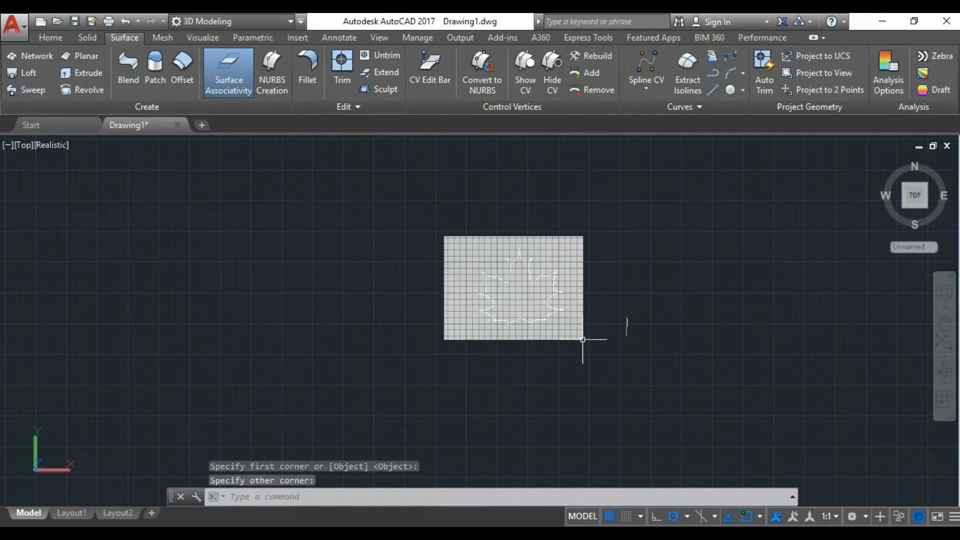
Display the model in 2D Wireframe and move the rectangular surface to the left of the leaf outline
left_click(58, 145)
left_click(80, 165)
left_click(444, 280)
type("m")
key("Return")
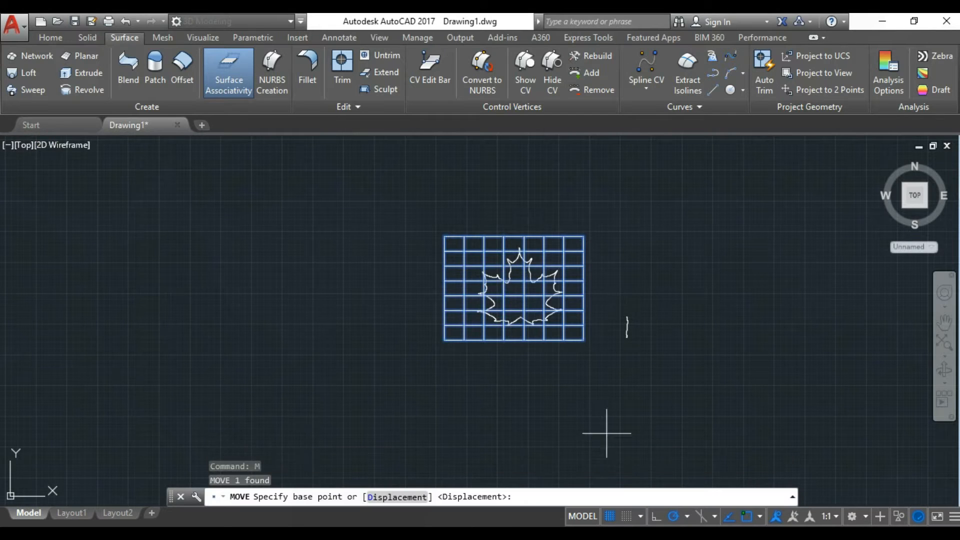
left_click(577, 391)
left_click(457, 391)
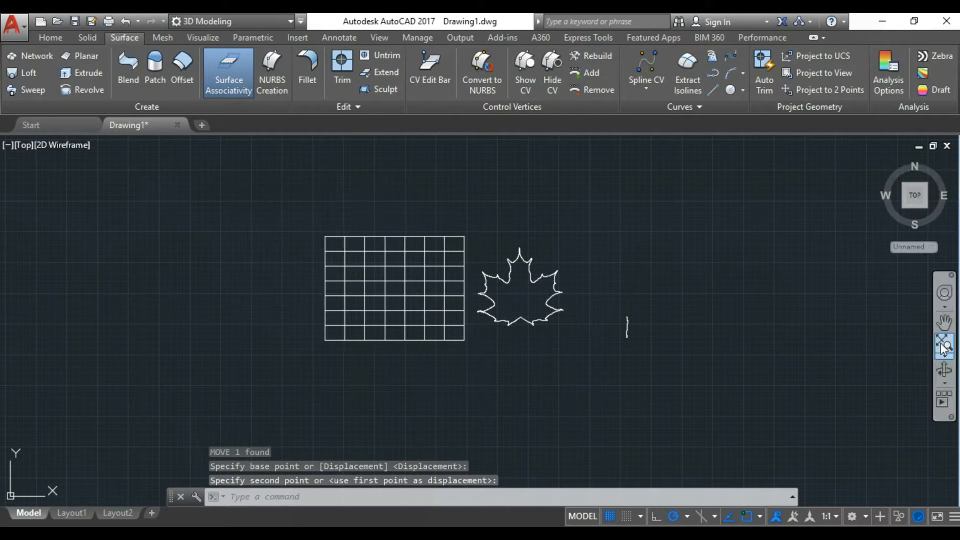
Convert the rectangular planar surface to a NURBS surface
left_click(944, 370)
left_click_drag(464, 326, 351, 305)
key("Escape")
scroll(416, 186, "up", 2)
left_click(463, 72)
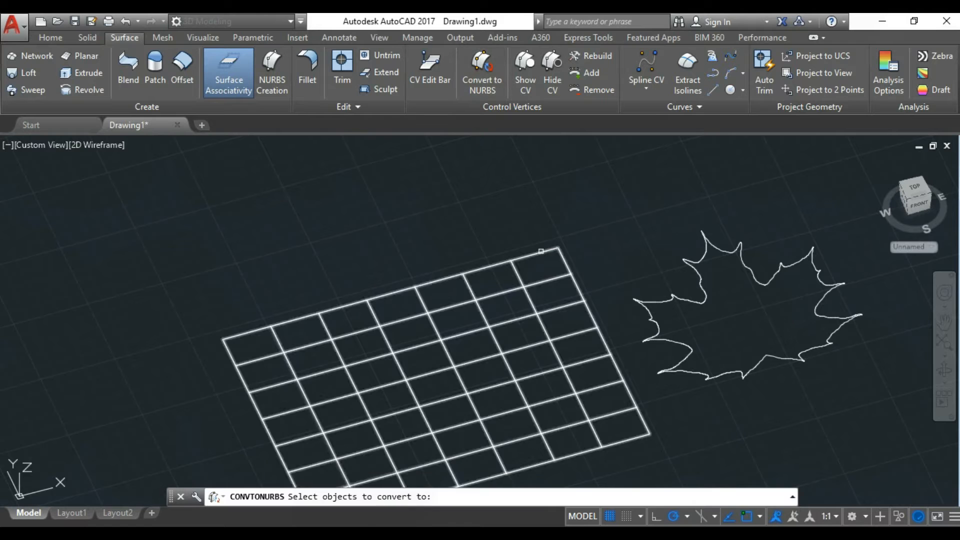
left_click(544, 251)
key("Return")
Display the control vertices of the NURBS surface and rebuild it to get a denser vertex grid
left_click(533, 82)
left_click(572, 249)
key("Return")
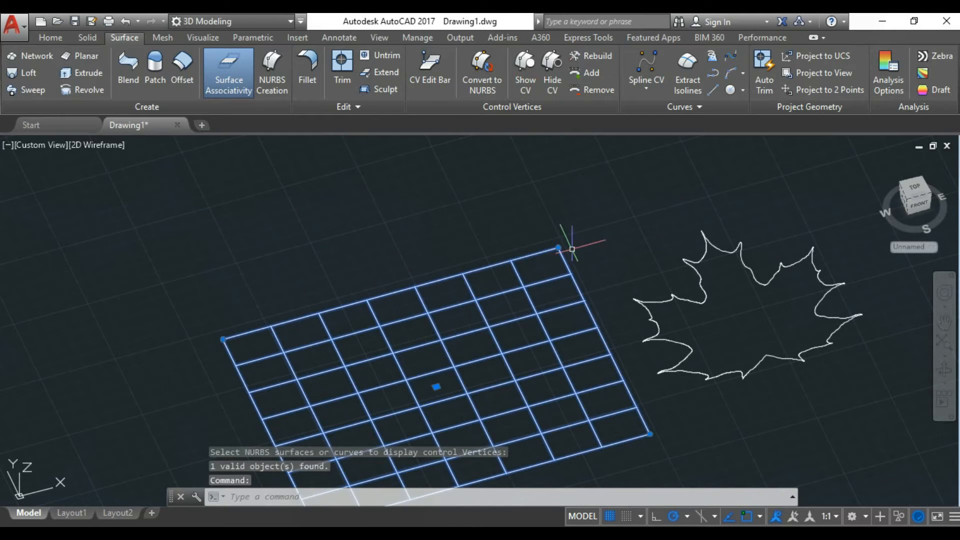
left_click(586, 55)
left_click(455, 392)
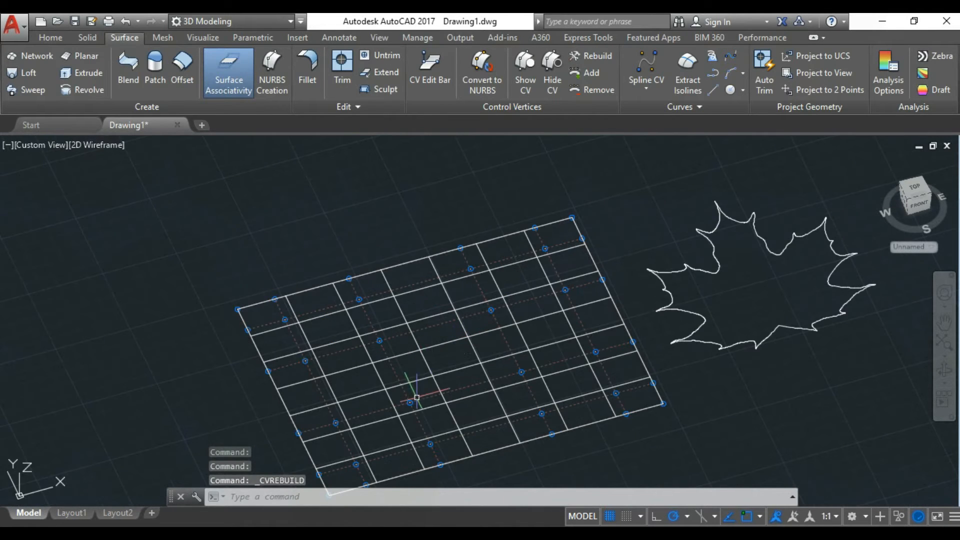
Raise several interior control vertices of the NURBS surface slightly along Z, by up to about 0.55 units, to make it wavy
left_click(417, 397)
left_click(411, 401)
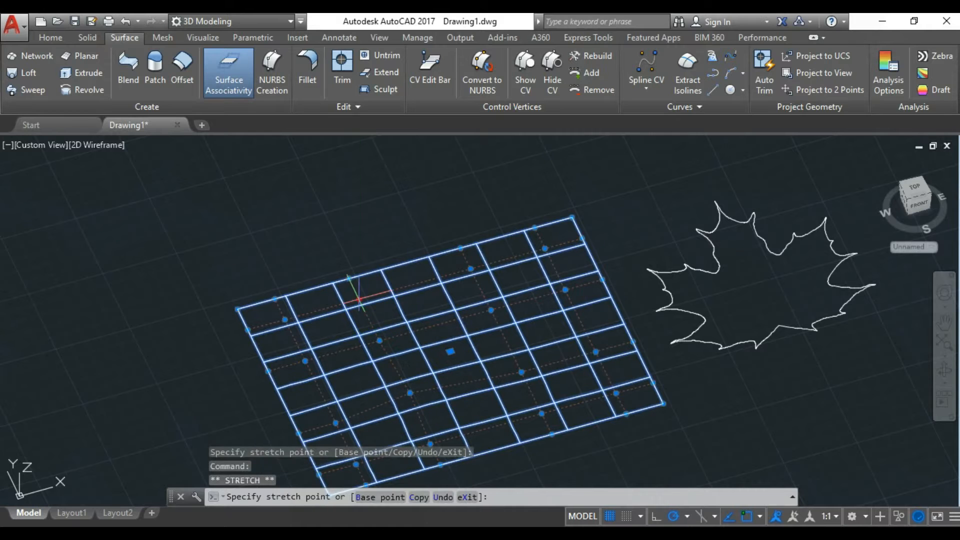
left_click(359, 288)
left_click(470, 269)
left_click(471, 259)
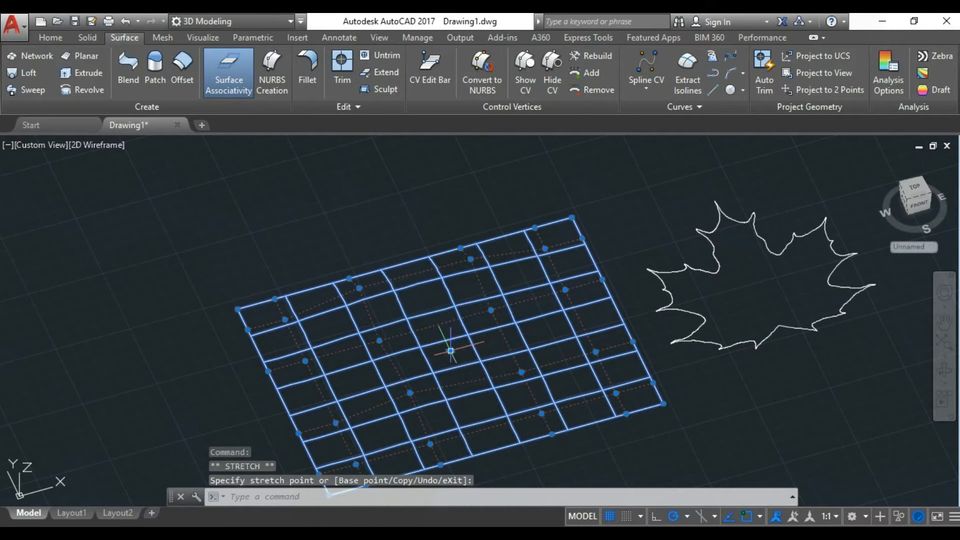
left_click(451, 351)
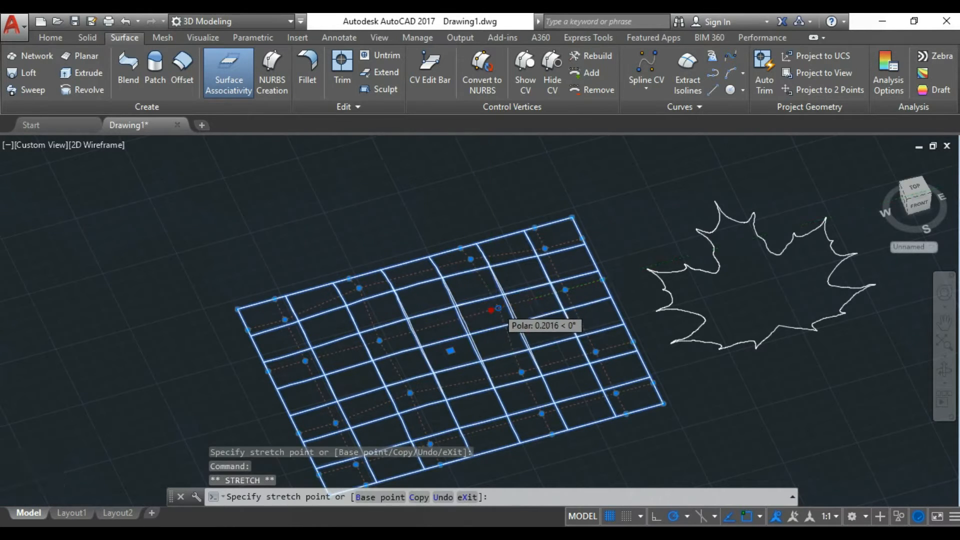
left_click(492, 302)
left_click(541, 393)
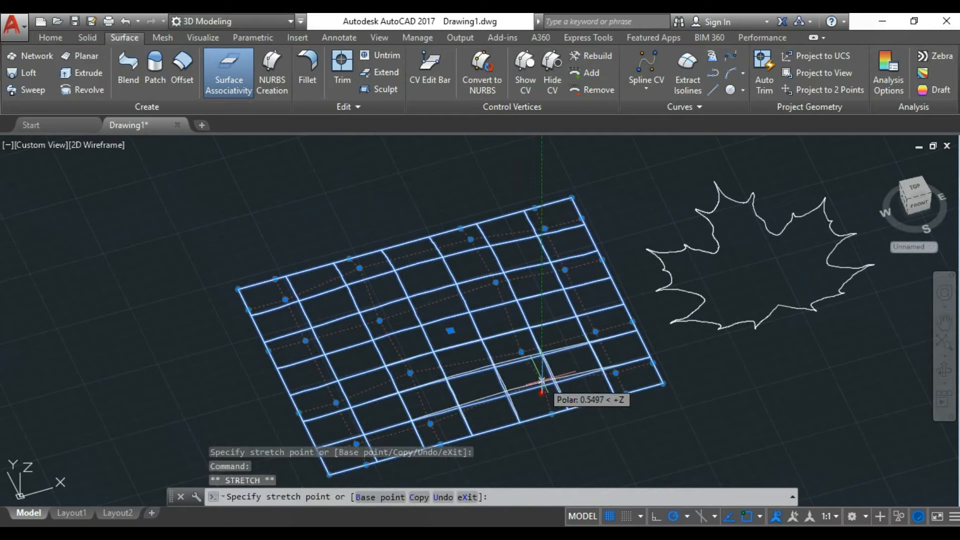
left_click(542, 380)
scroll(440, 350, "down", 3)
key("Escape")
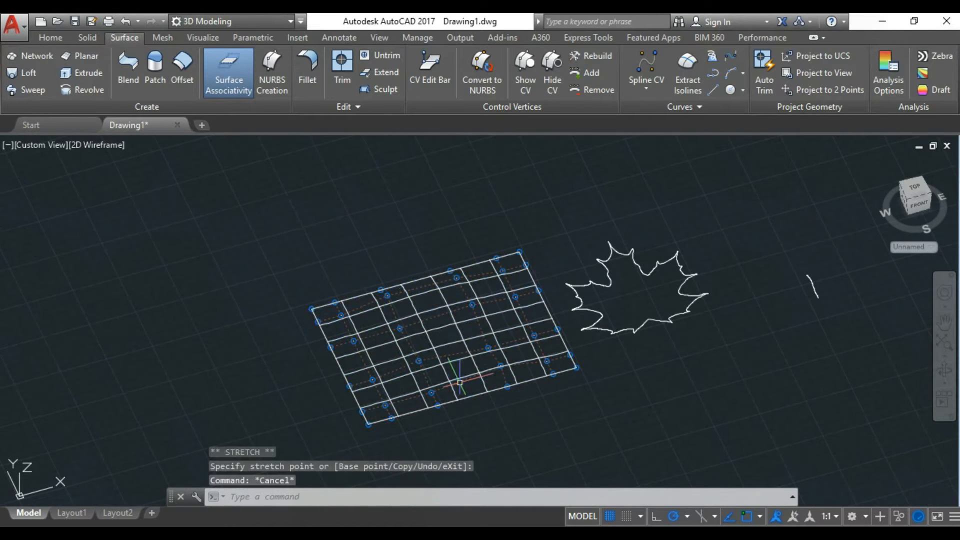
Hide the control vertices of the NURBS surface
left_click(552, 75)
scroll(458, 340, "down", 2)
type("e")
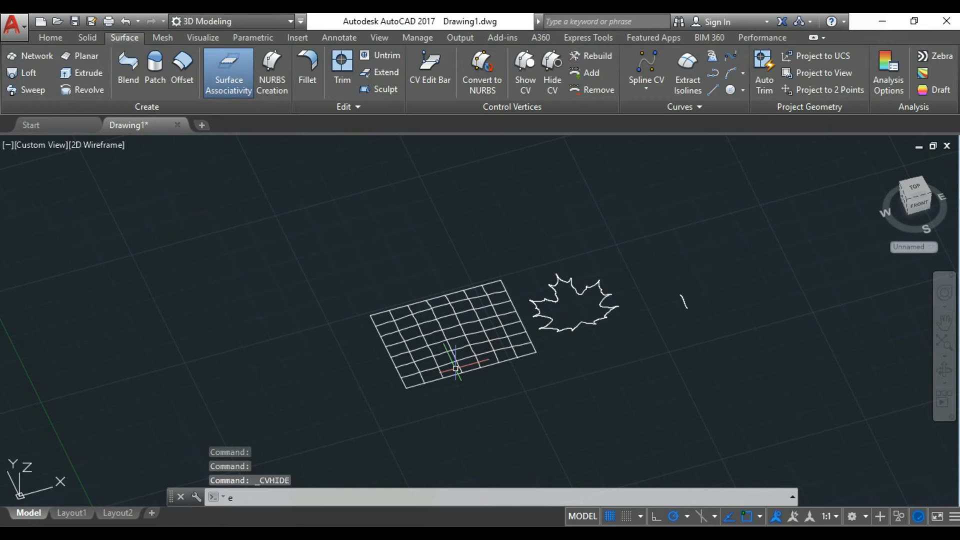
key("Escape")
Convert the closed maple leaf outline into a region
scroll(557, 296, "up", 2)
middle_click_drag(557, 296, 515, 309)
type("reg")
key("Return")
left_click(456, 254)
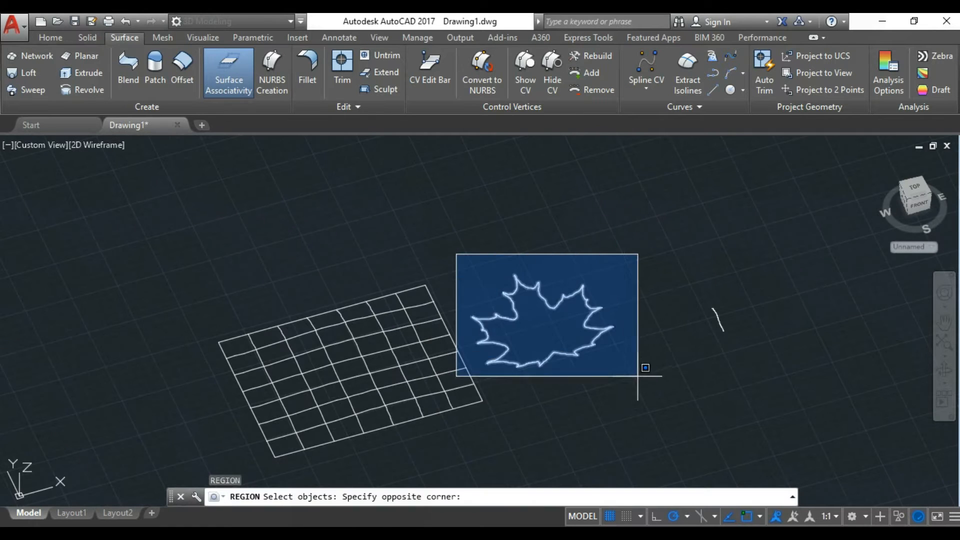
left_click(637, 376)
key("Return")
Extrude the leaf region upward to a height of 5 and display the model in the Realistic visual style
type("ext")
key("Return")
left_click(582, 288)
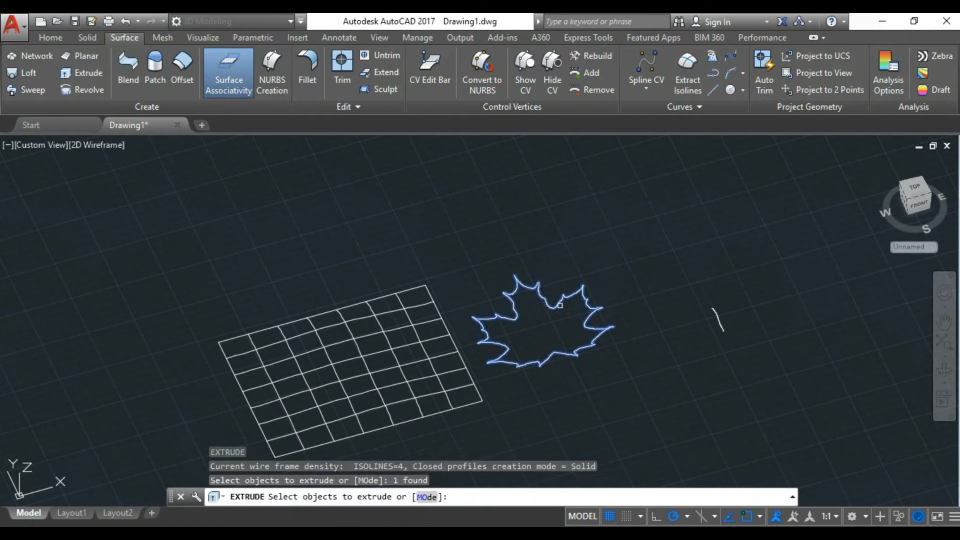
key("Return")
scroll(662, 425, "down", 1)
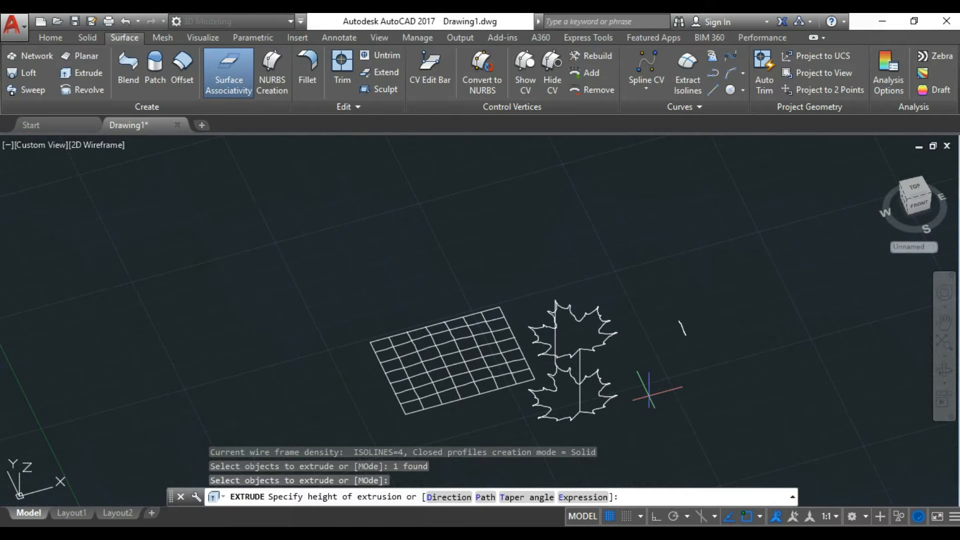
type("5")
key("Return")
left_click(77, 145)
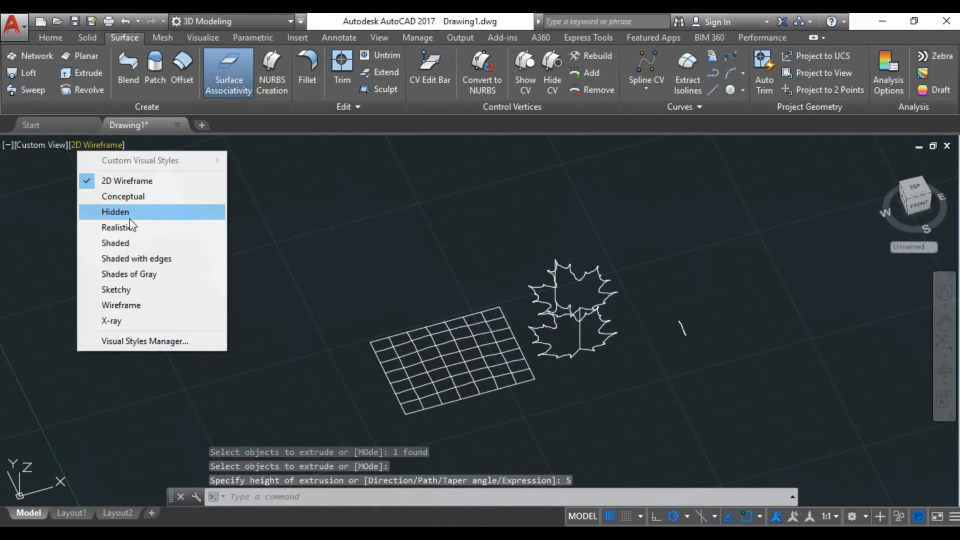
left_click(122, 226)
scroll(470, 419, "up", 2)
Thicken the wavy surface with a thickness of 0.2
left_click(51, 37)
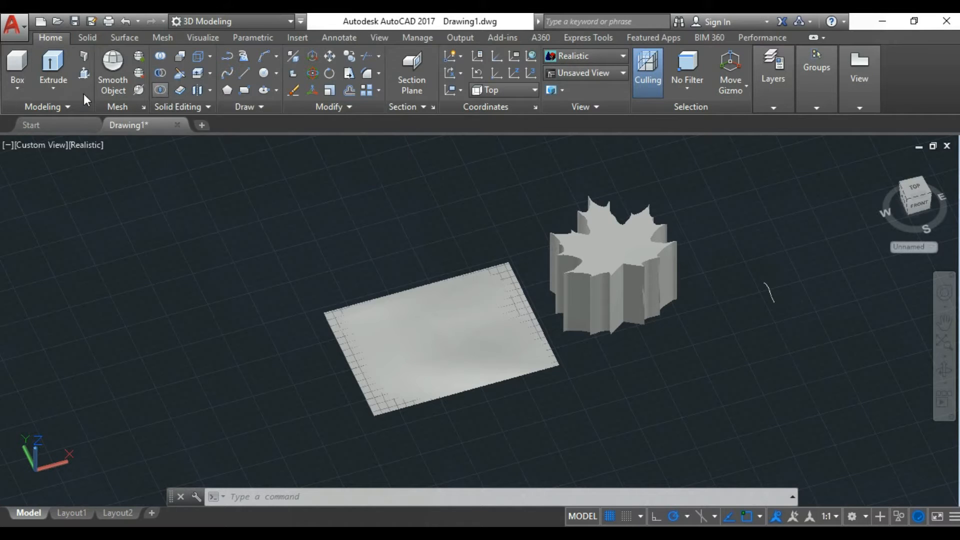
left_click(160, 89)
left_click(450, 338)
key("Return")
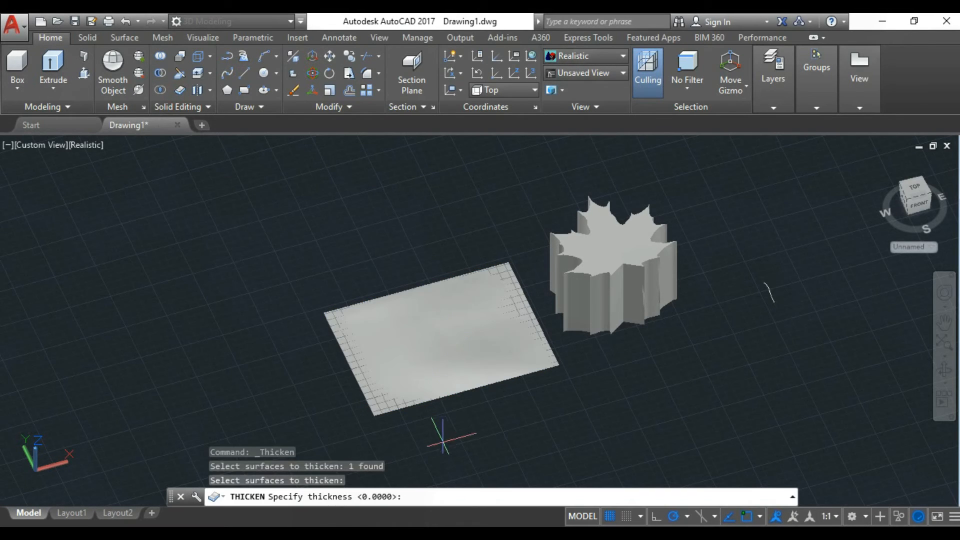
type(".2")
key("Return")
Inspect the edge of the thickened sheet and undo the thickening
scroll(423, 417, "up", 5)
middle_click_drag(565, 396, 628, 405, "shift")
scroll(474, 369, "down", 4)
left_click(125, 21)
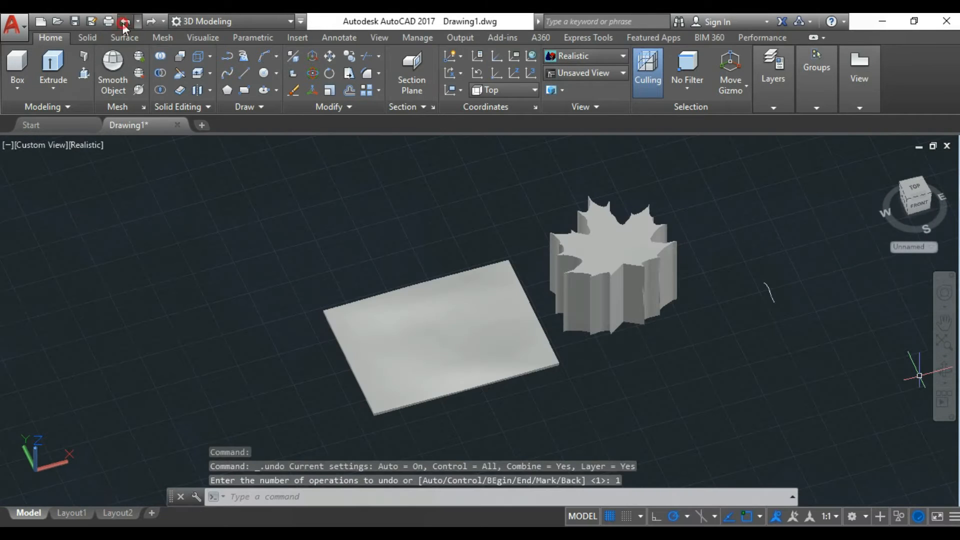
left_click(125, 22)
Thicken the wavy surface into a solid sheet again, using a thickness of 0.2
left_click(160, 90)
left_click(438, 353)
key("Return")
type(".")
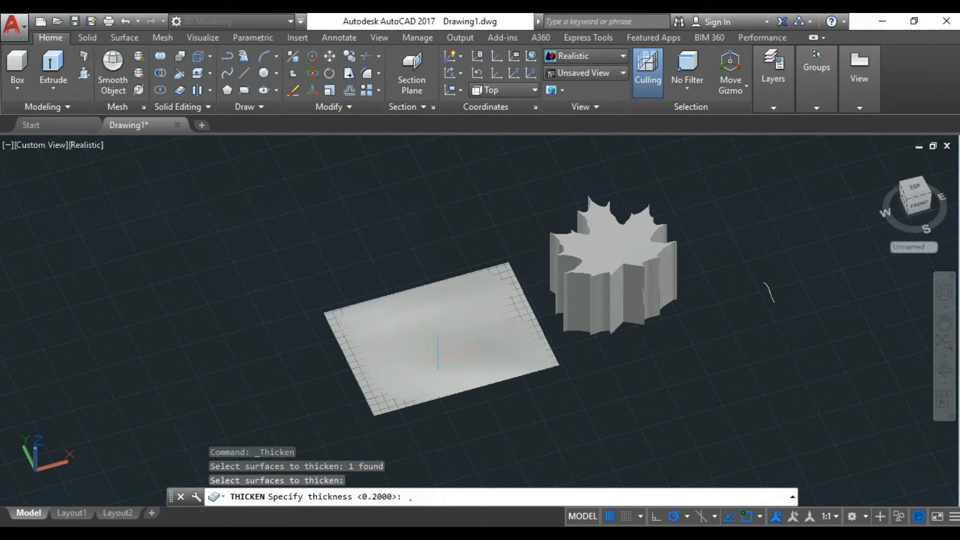
type("2")
key("Return")
Examine the thickened sheet and the extruded leaf from the Front view and return to the Top view
scroll(412, 382, "up", 4)
middle_click_drag(413, 382, 107, 170, "shift")
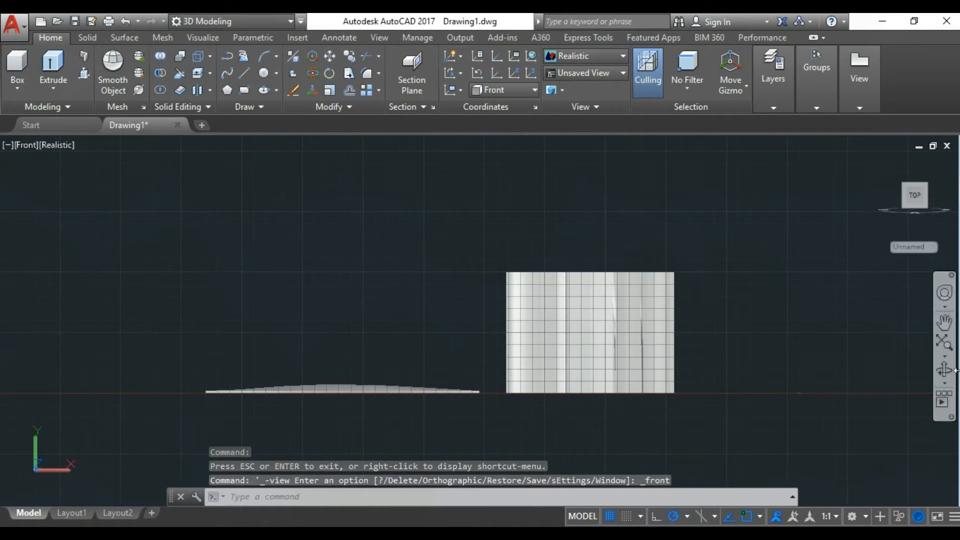
middle_click_drag(410, 369, 385, 412, "shift")
left_click(46, 145)
left_click(60, 169)
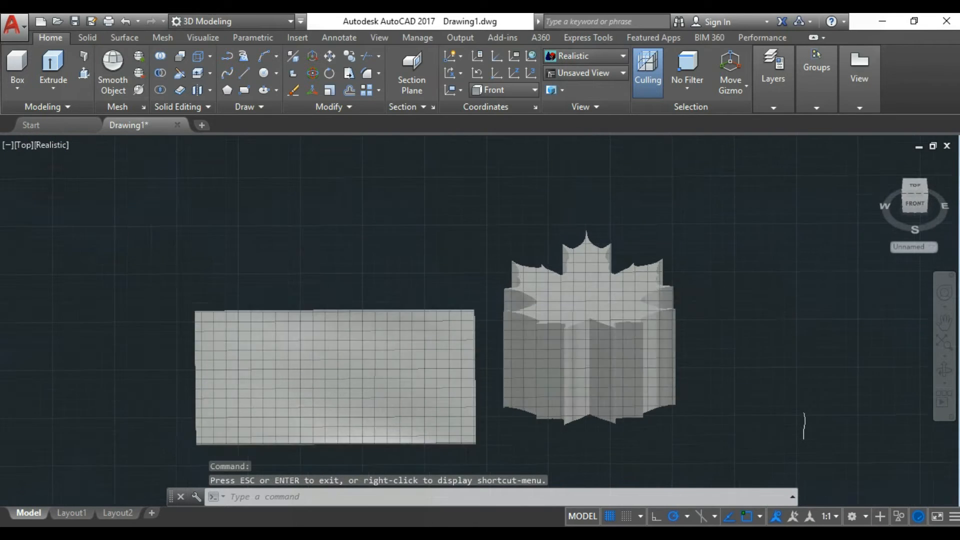
left_click(645, 374)
key("Escape")
Offset the stem spline a small distance to its right through a picked point
scroll(613, 407, "up", 5)
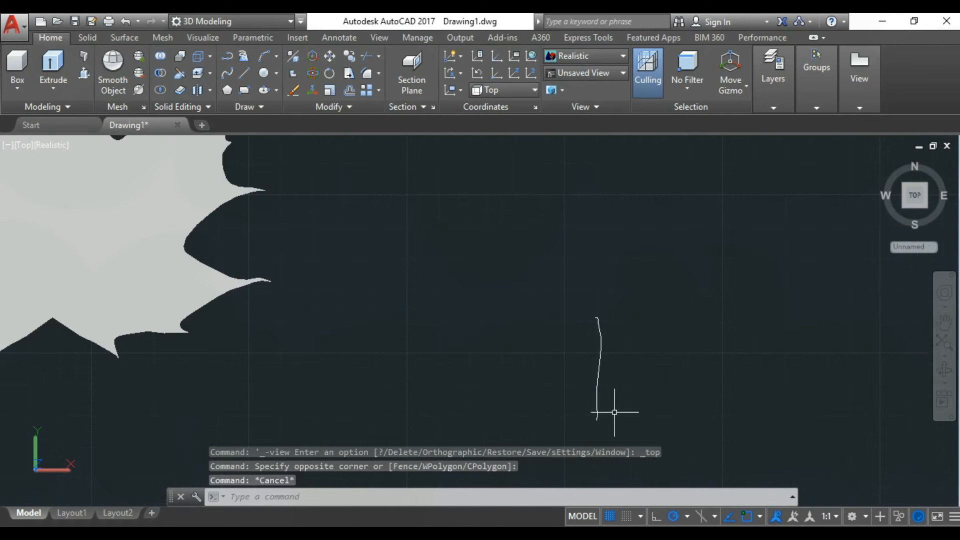
type("offset")
key("Return")
key("Return")
left_click(574, 400)
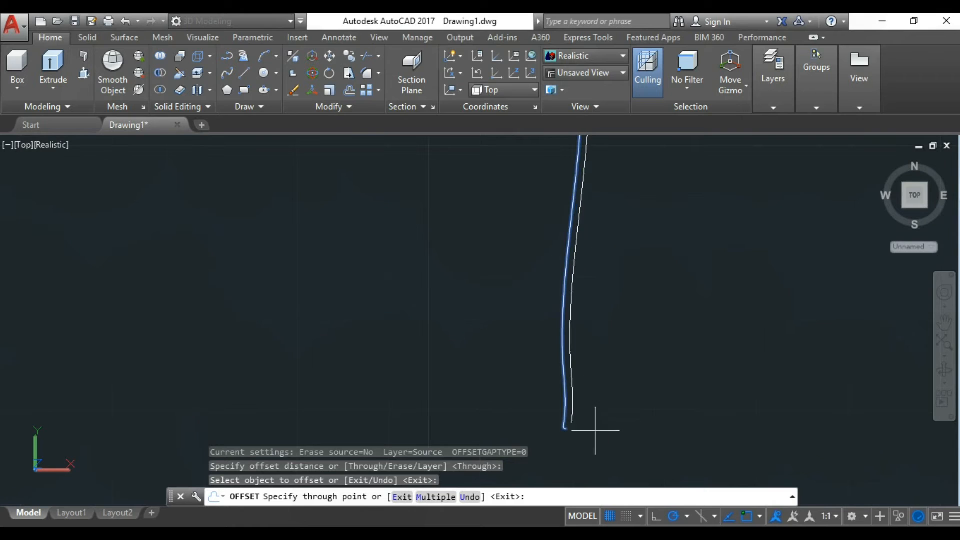
left_click(621, 431)
scroll(640, 405, "down", 3)
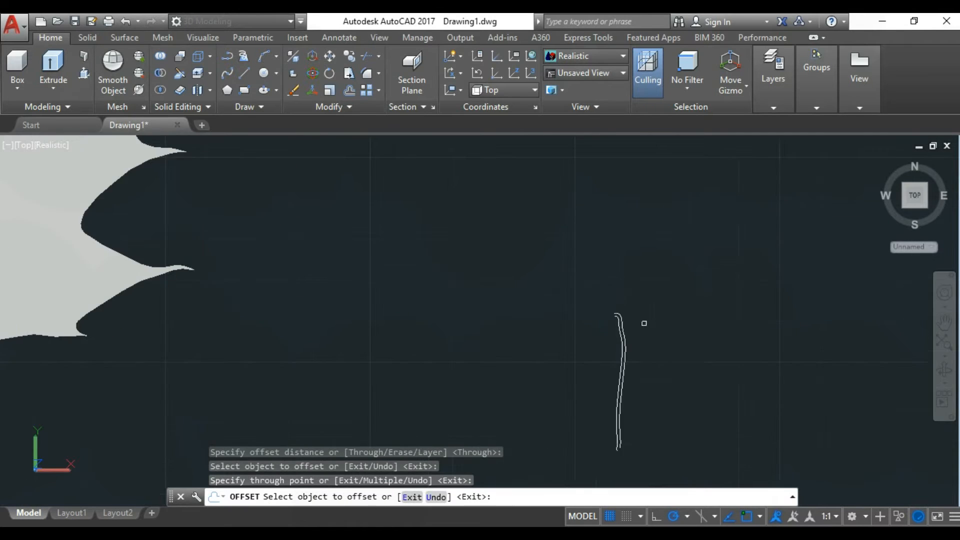
scroll(625, 313, "up", 5)
key("Escape")
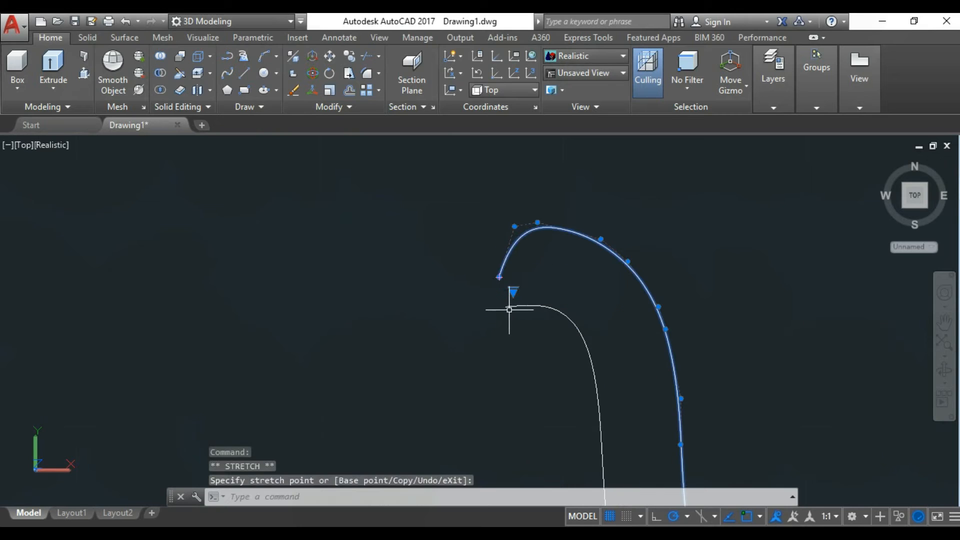
Stretch the upper end of the offset spline to meet the upper end of the original stem spline
key("Escape")
left_click(499, 276)
key("Escape")
scroll(583, 322, "down", 9)
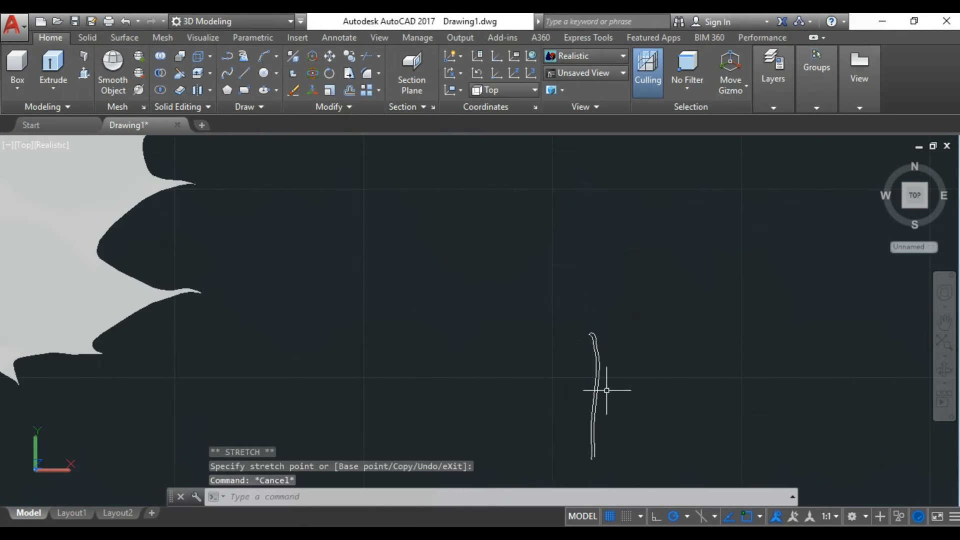
Draw a short curved spline joining the lower ends of the two stem splines
scroll(608, 459, "up", 5)
left_click(228, 74)
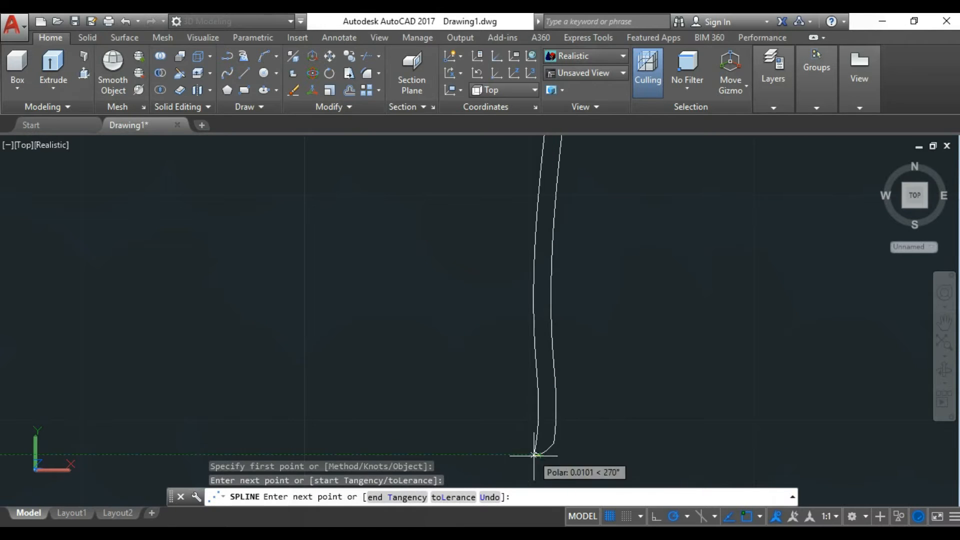
key("Return")
scroll(570, 440, "down", 5)
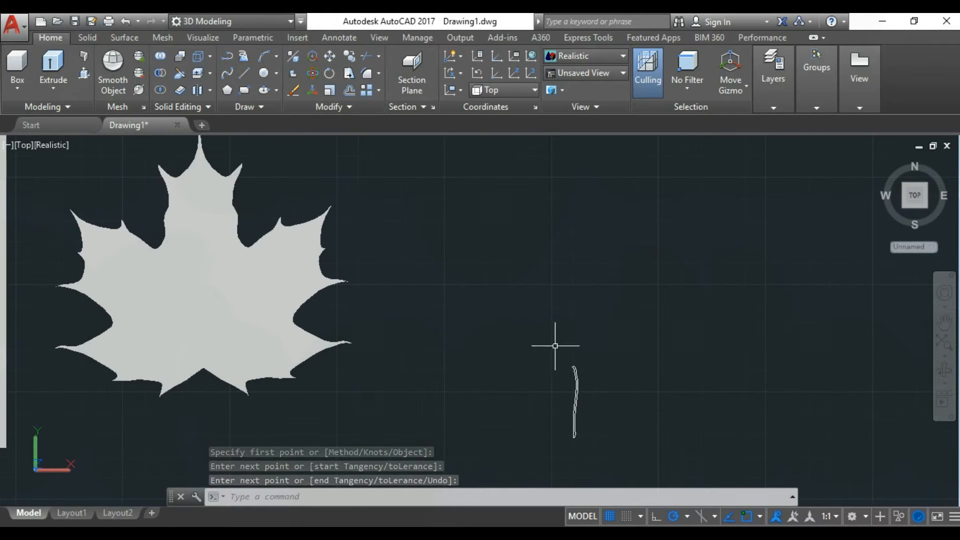
Convert the closed stem outline into a region
type("REG")
key("Return")
left_click(557, 359)
left_click(623, 465)
key("Return")
scroll(622, 435, "up", 5)
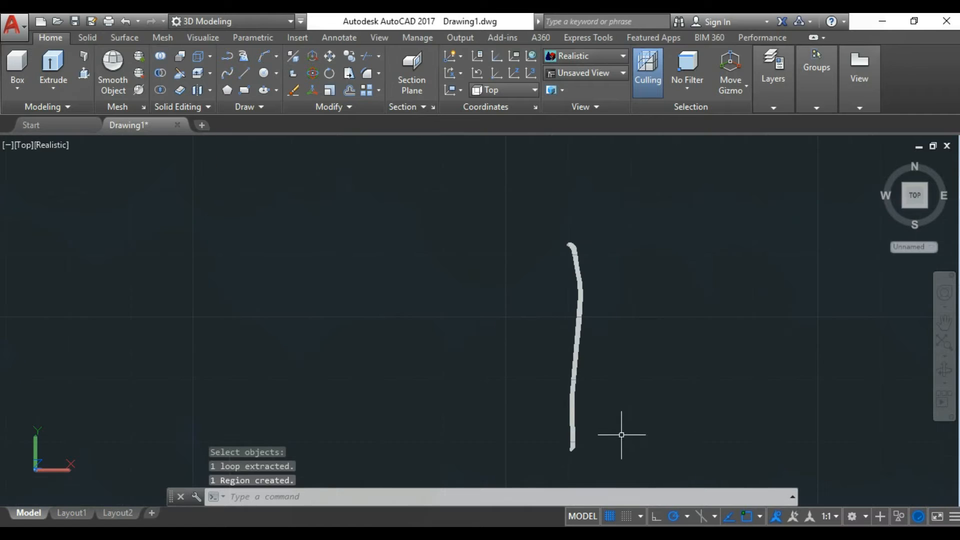
Extrude the stem region to a height of 5
type("EXT")
key("Return")
left_click(577, 364)
key("Return")
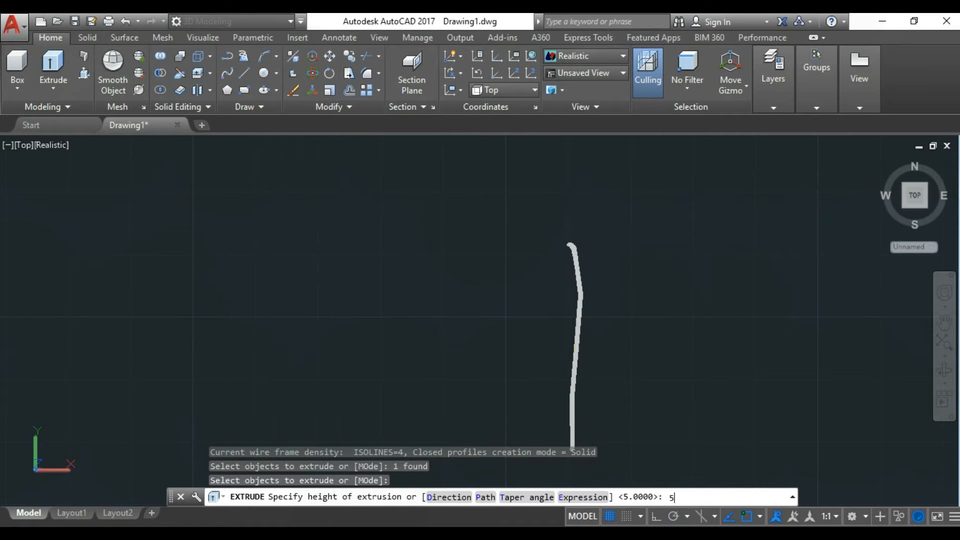
type("5")
key("Return")
Move the stem solid so that its upper end sits in the notch at the leaf's base
scroll(574, 386, "down", 5)
middle_click_drag(575, 386, 588, 288, "shift")
scroll(589, 283, "down", 5)
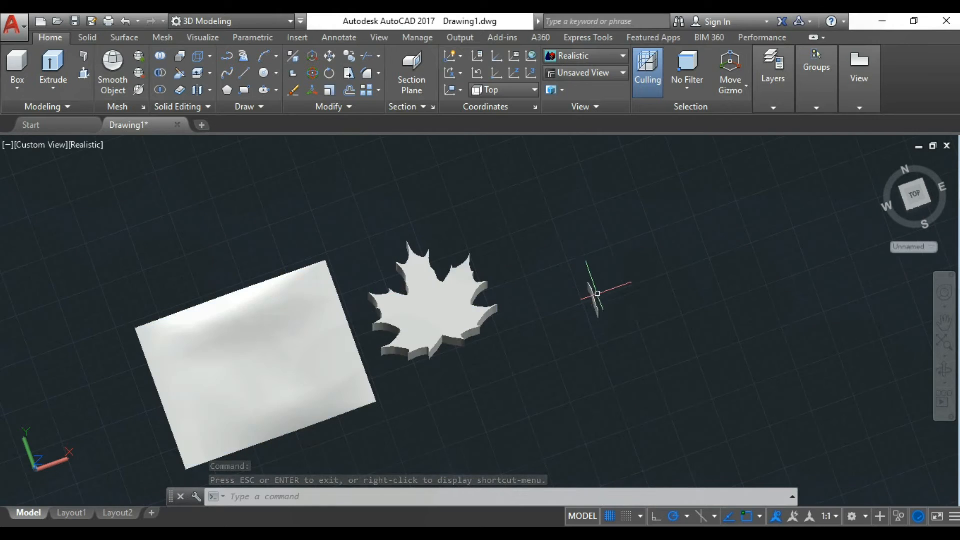
scroll(595, 293, "up", 4)
scroll(585, 276, "down", 2)
type("m")
key("Return")
left_click(582, 300)
scroll(531, 250, "up", 6)
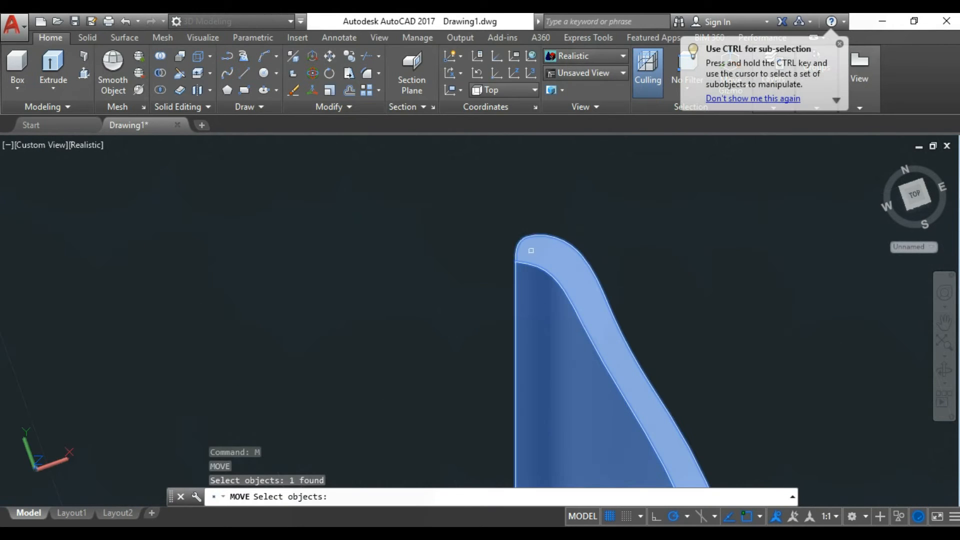
left_click(528, 253)
scroll(650, 220, "down", 8)
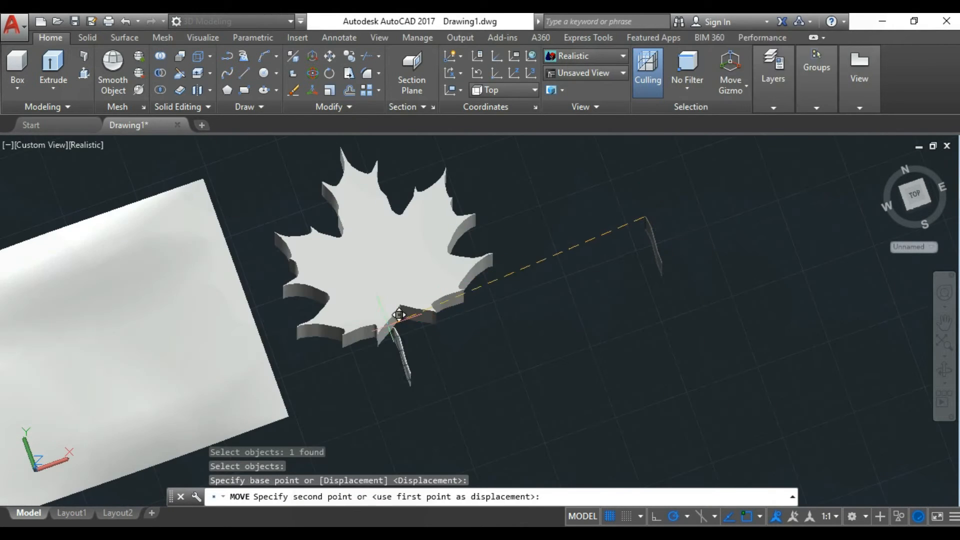
scroll(398, 316, "up", 2)
scroll(417, 312, "up", 4)
left_click(408, 307)
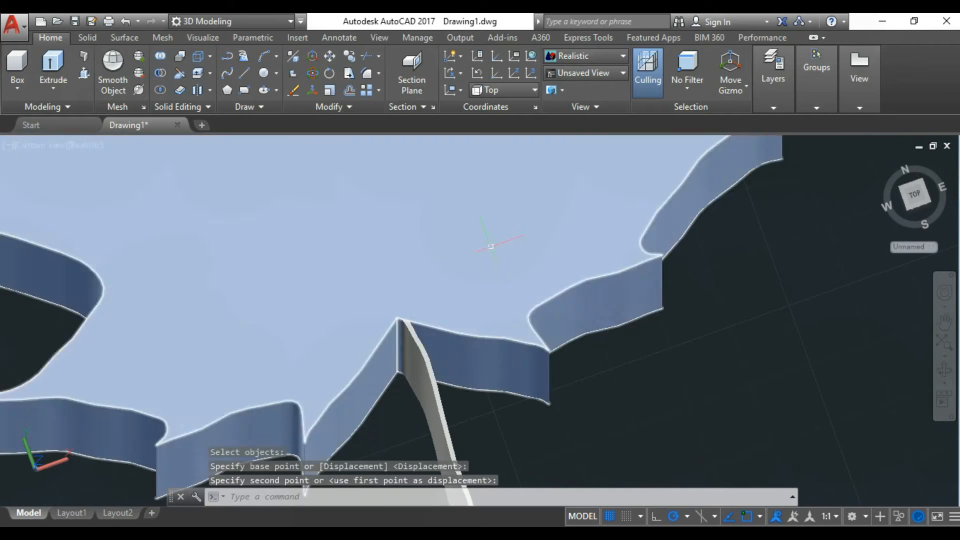
Examine how the stem meets the leaf base from the top view and at a tilted angle
scroll(408, 307, "down", 8)
left_click(40, 145)
left_click(60, 180)
scroll(523, 300, "down", 2)
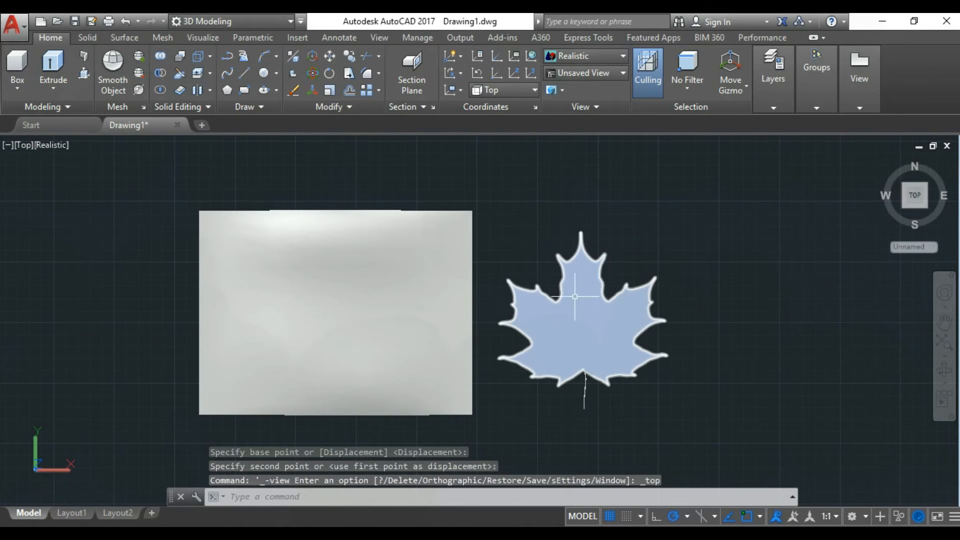
scroll(640, 390, "up", 6)
scroll(654, 395, "down", 5)
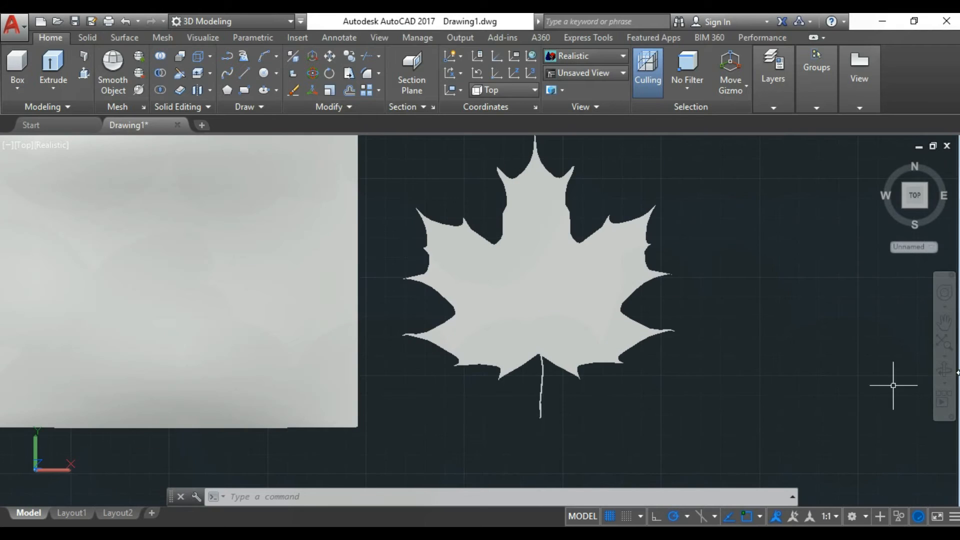
middle_click_drag(894, 384, 580, 380, "shift")
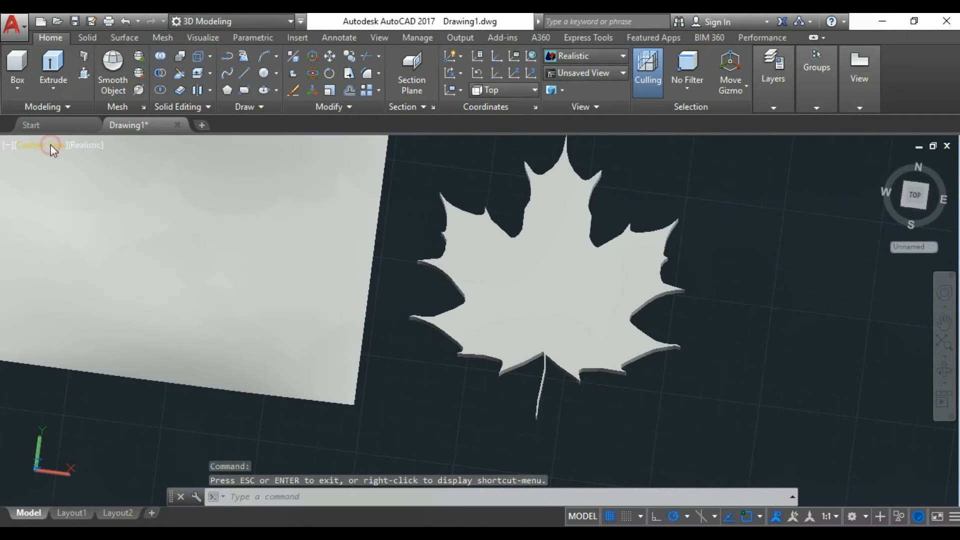
left_click(33, 145)
left_click(60, 180)
scroll(535, 345, "down", 3)
scroll(598, 394, "up", 2)
scroll(597, 395, "up", 2)
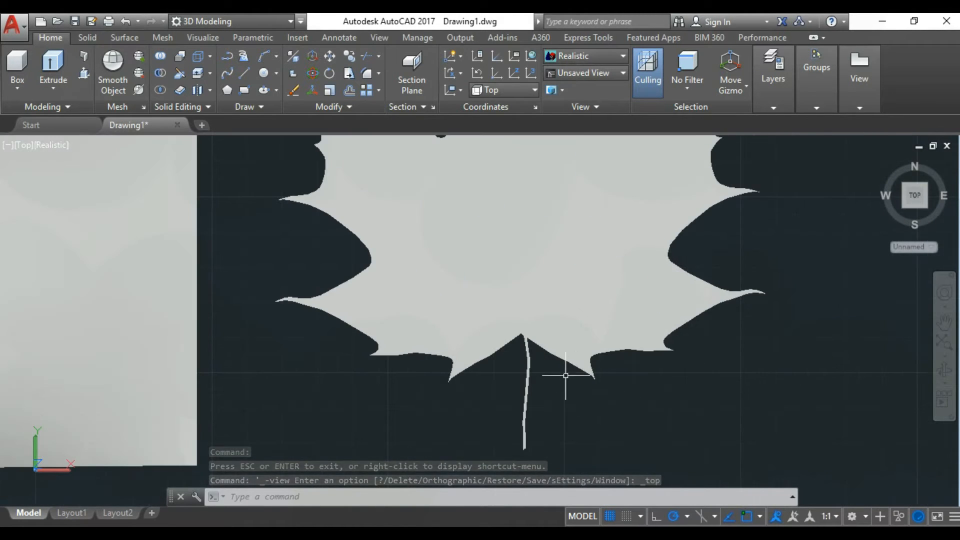
Copy the stem solid a short distance to the left so the copy runs beside the original
left_click(522, 377)
scroll(547, 378, "up", 2)
scroll(564, 403, "up", 2)
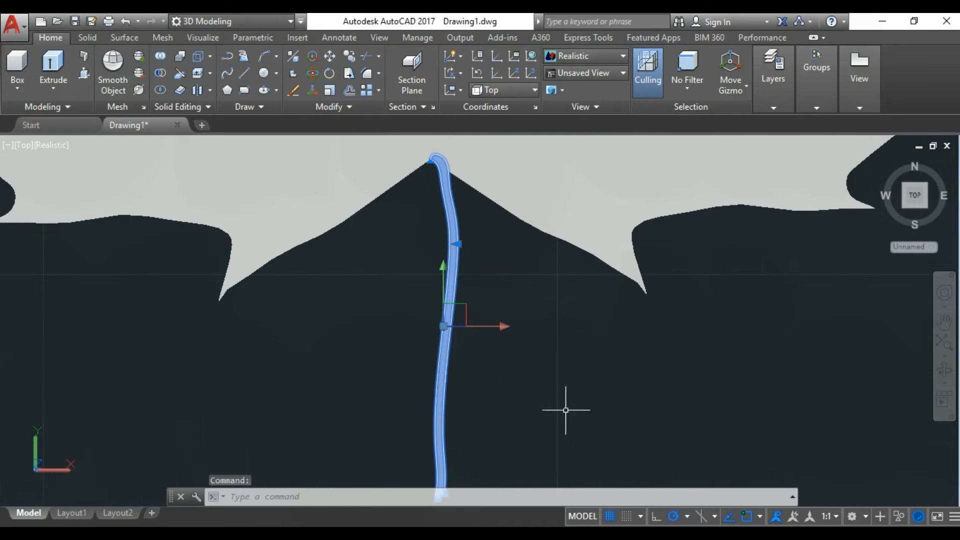
right_click(544, 433)
left_click(590, 165)
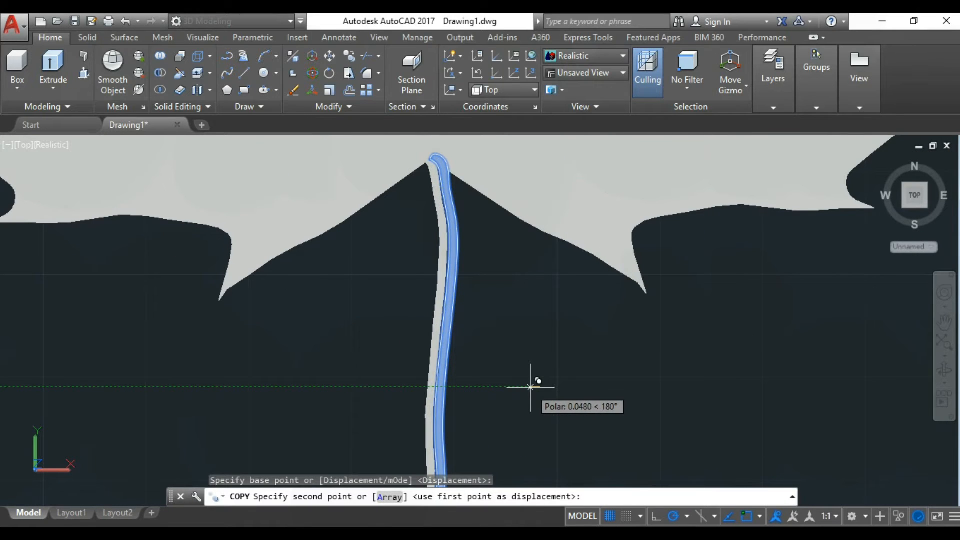
key("Escape")
Move the original stem slightly left so that it overlaps the copied stem
scroll(478, 346, "up", 2)
left_click(439, 320)
scroll(443, 316, "up", 5)
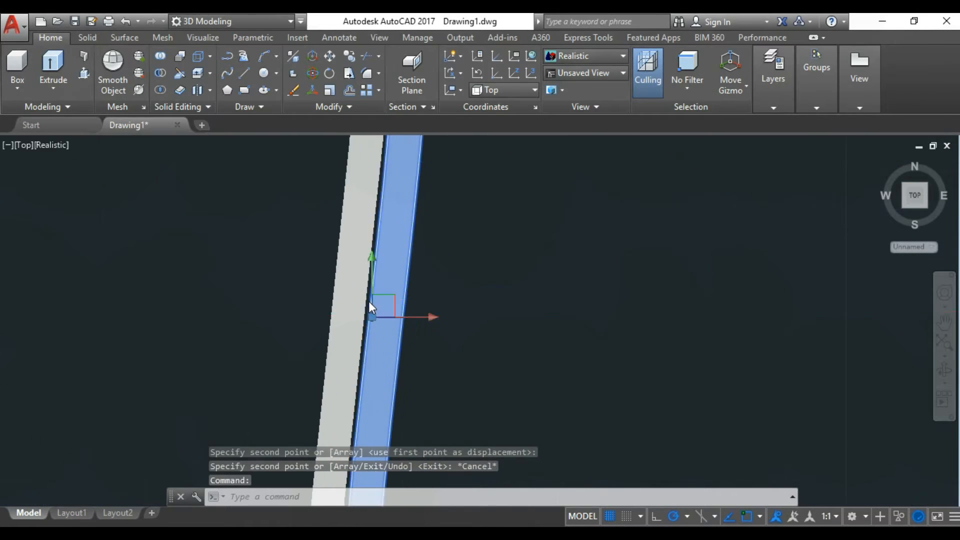
left_click(374, 326)
key("Escape")
scroll(463, 345, "down", 4)
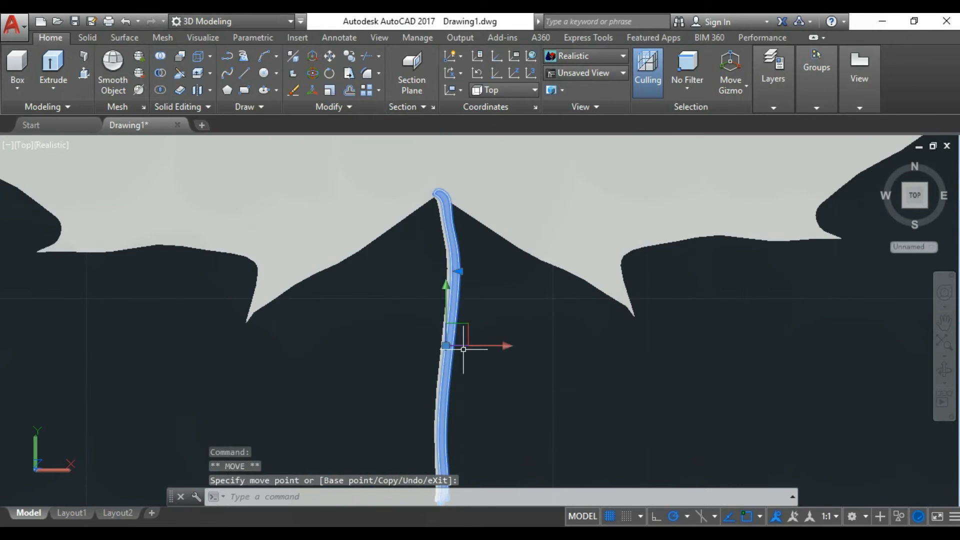
Union the two overlapping stem solids into one solid
middle_click_drag(533, 359, 465, 384, "shift")
scroll(466, 384, "up", 3)
left_click(88, 38)
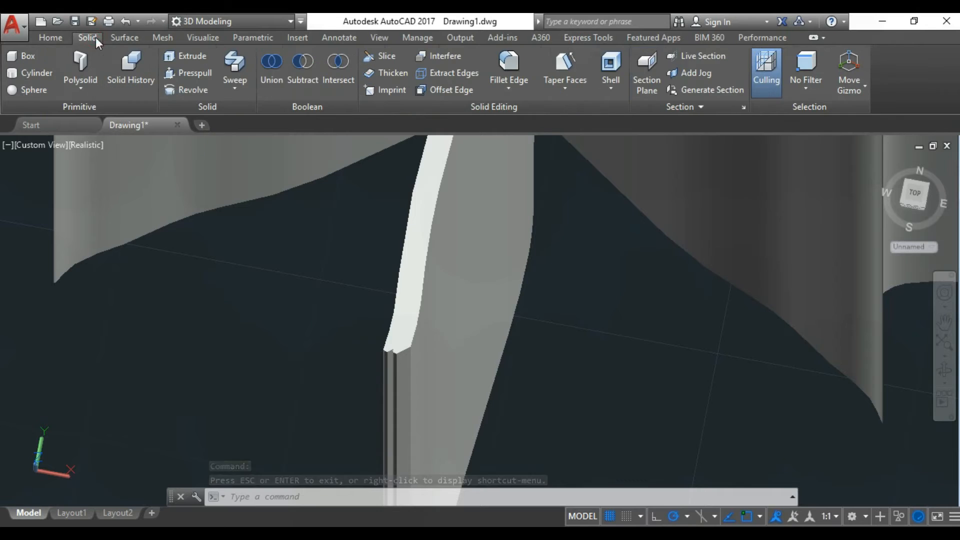
left_click(271, 68)
left_click(431, 270)
left_click(401, 281)
key("Return")
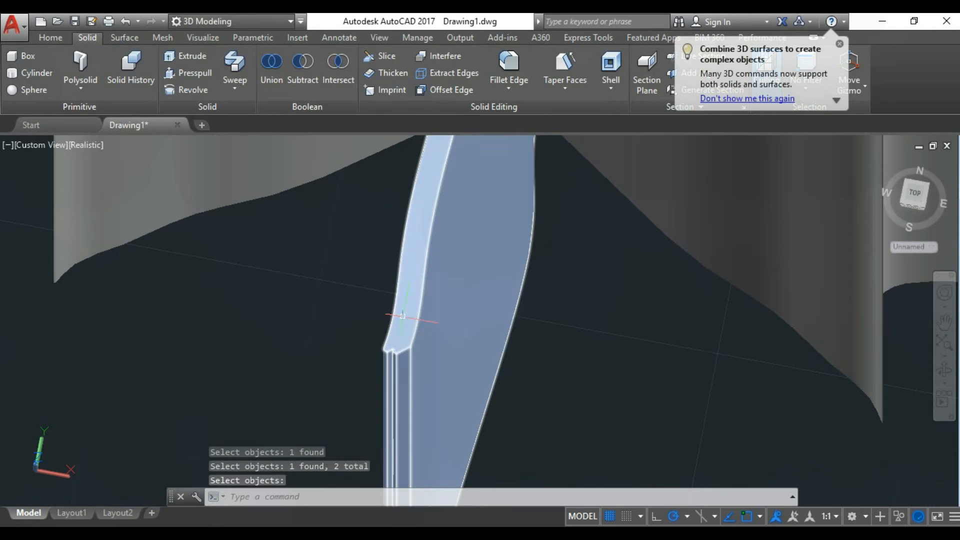
Undo the union of the two stem solids and return to the top view
middle_click_drag(482, 360, 512, 412, "shift")
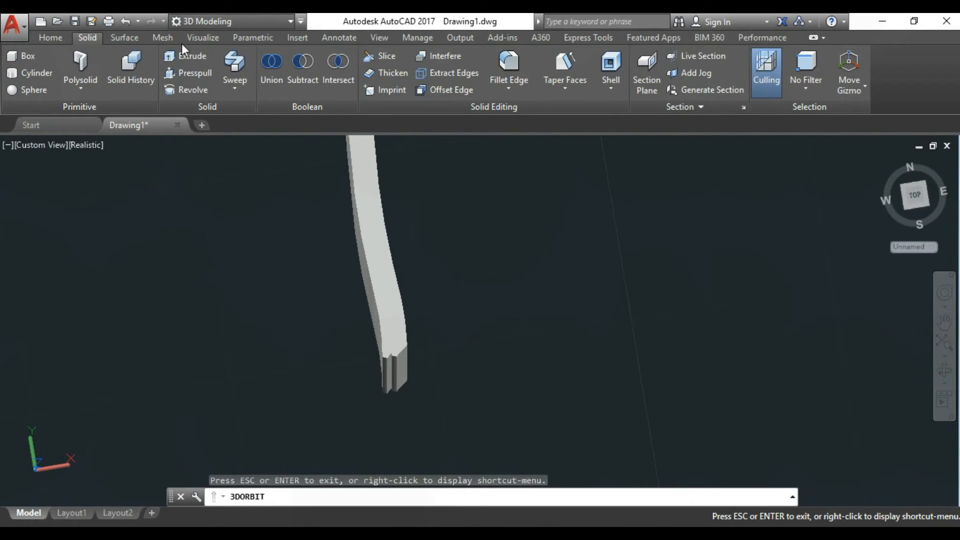
left_click(126, 22)
left_click(127, 22)
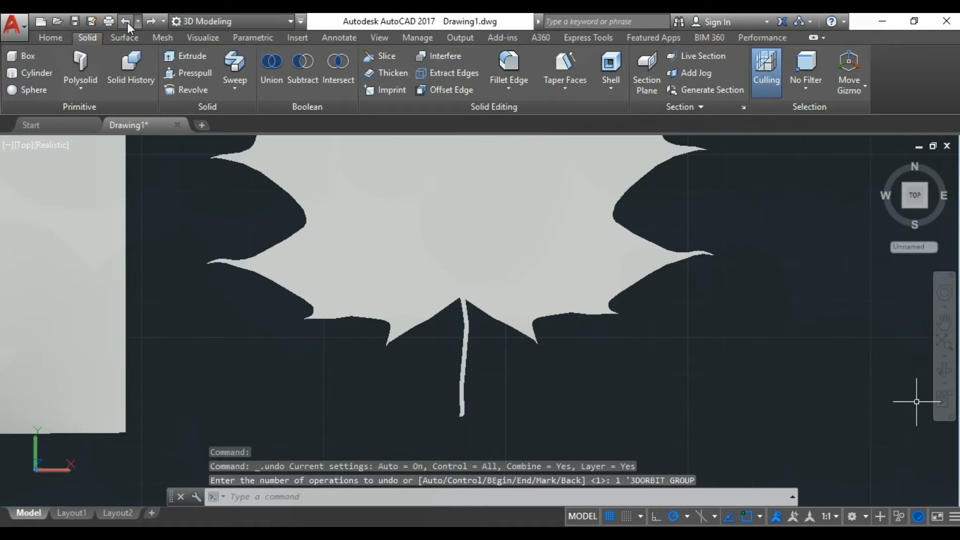
Delete the left one of the two overlapping stem solids
scroll(476, 396, "up", 5)
left_click(342, 369)
scroll(320, 382, "up", 4)
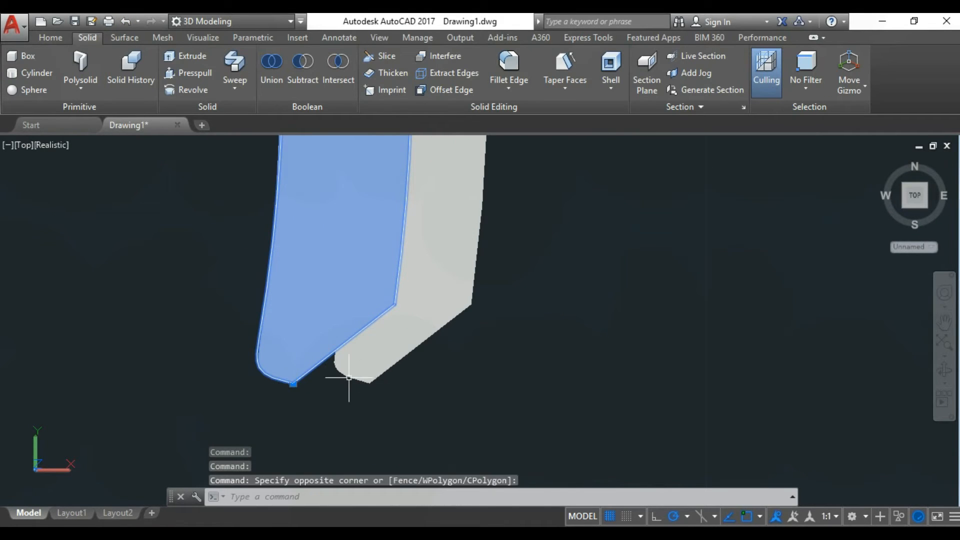
key("Delete")
scroll(336, 349, "down", 5)
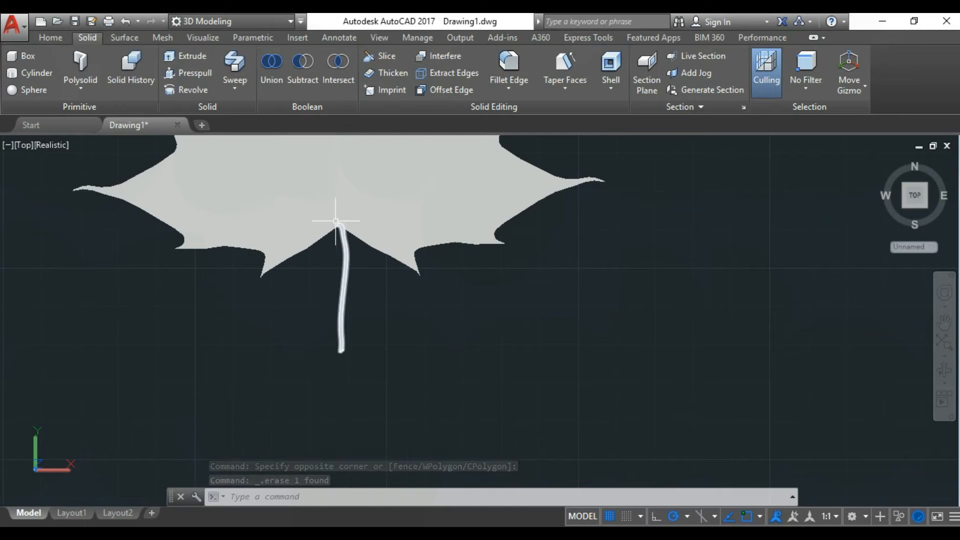
Move the remaining stem slightly left along the X axis at the leaf's notch
scroll(335, 220, "up", 5)
left_click(353, 343)
scroll(372, 338, "down", 3)
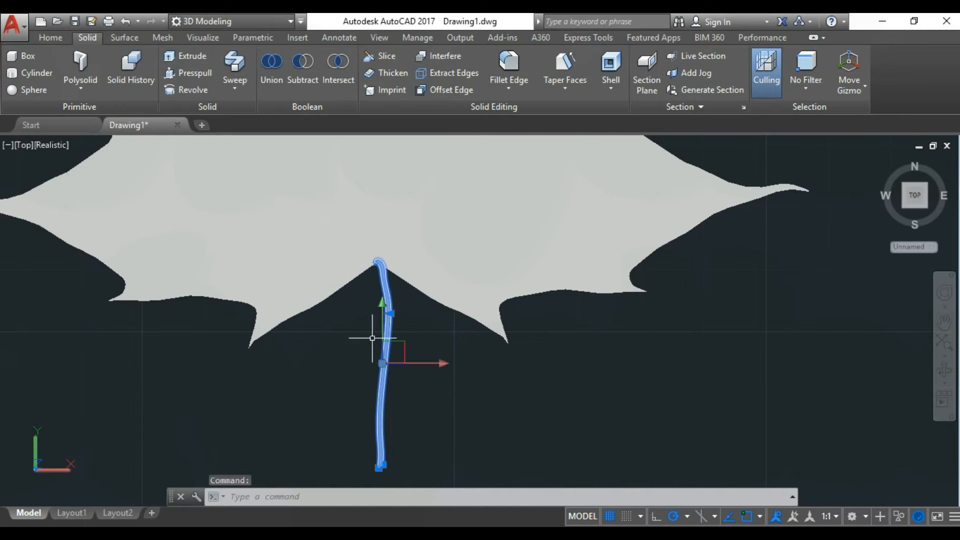
scroll(383, 374, "up", 5)
left_click(377, 339)
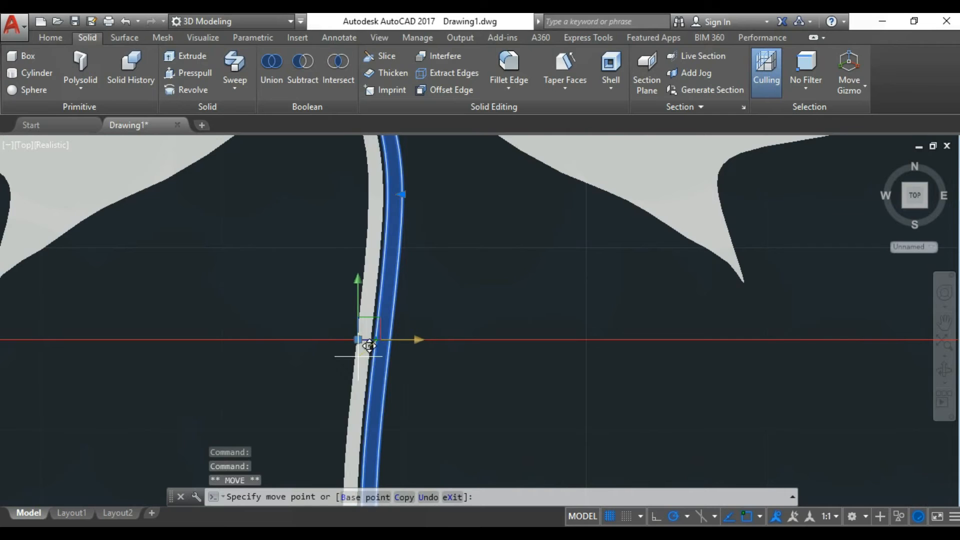
key("Escape")
Group the leaf and stem solids together
scroll(422, 407, "down", 8)
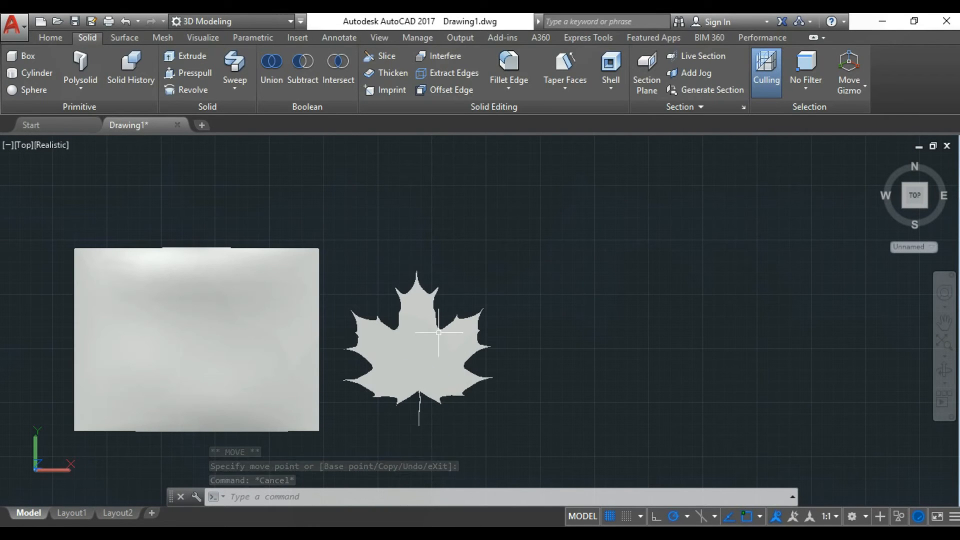
left_click(419, 359)
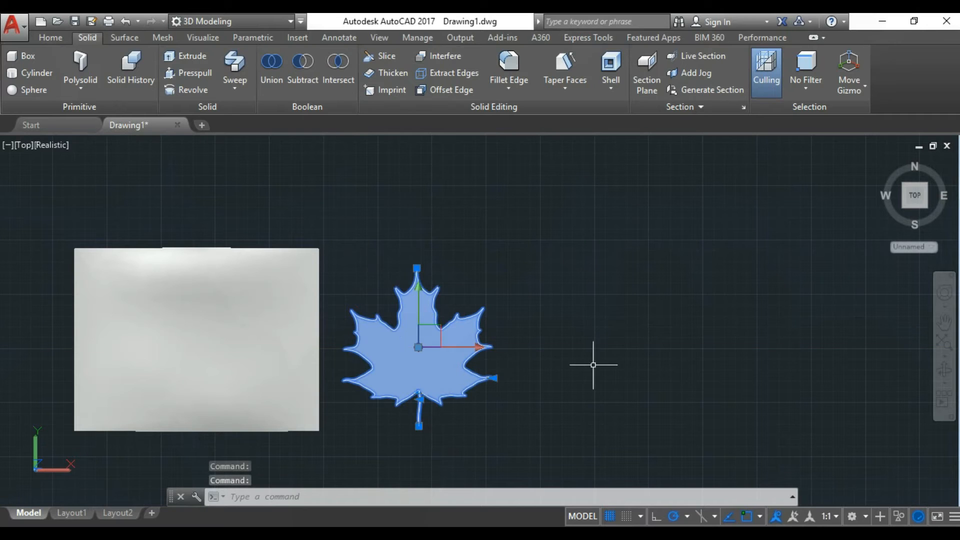
scroll(593, 364, "down", 2)
type("g")
key("Return")
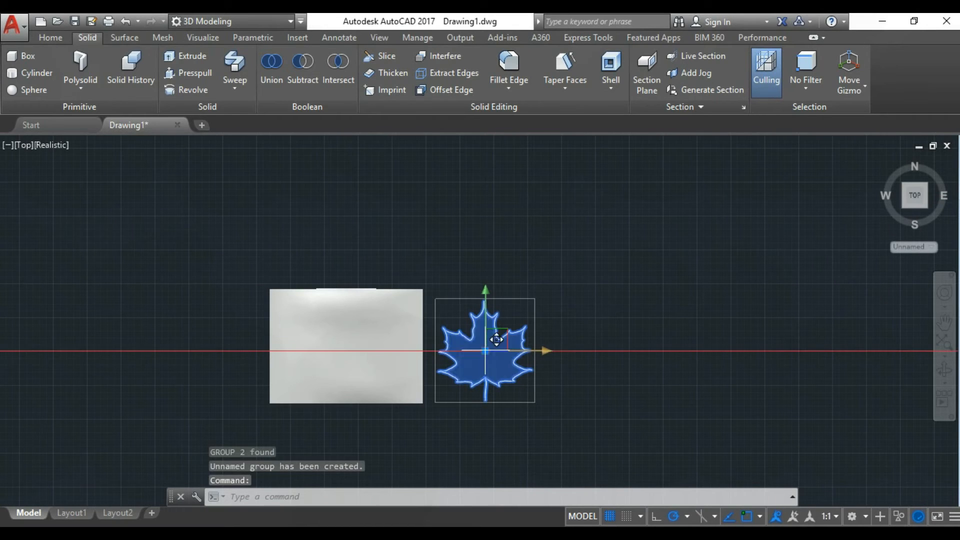
Move the leaf and stem group in plan over the middle of the wavy sheet
left_click(347, 432)
scroll(323, 390, "up", 4)
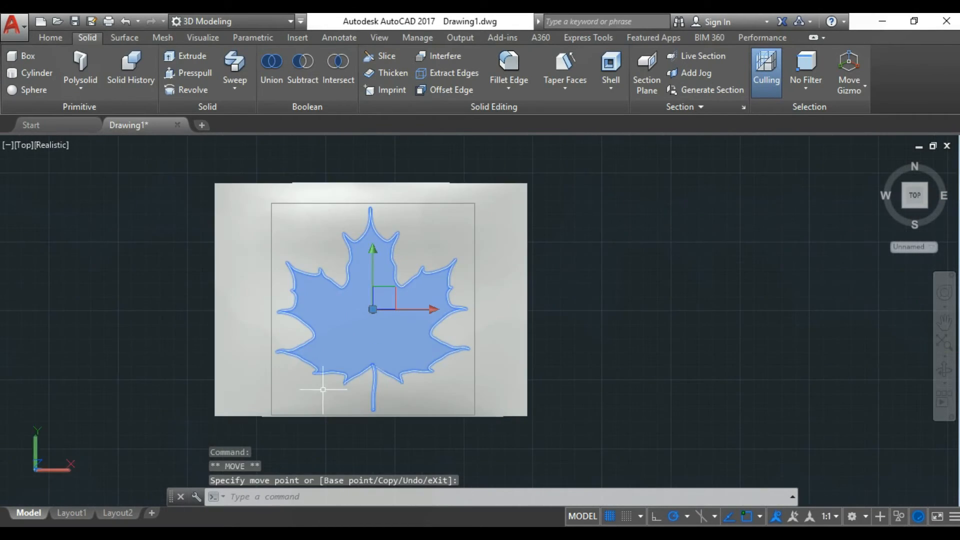
key("Escape")
Lower the leaf and stem group vertically so that it passes through the wavy sheet
left_click(944, 370)
left_click_drag(476, 318, 450, 253)
key("Escape")
left_click(414, 226)
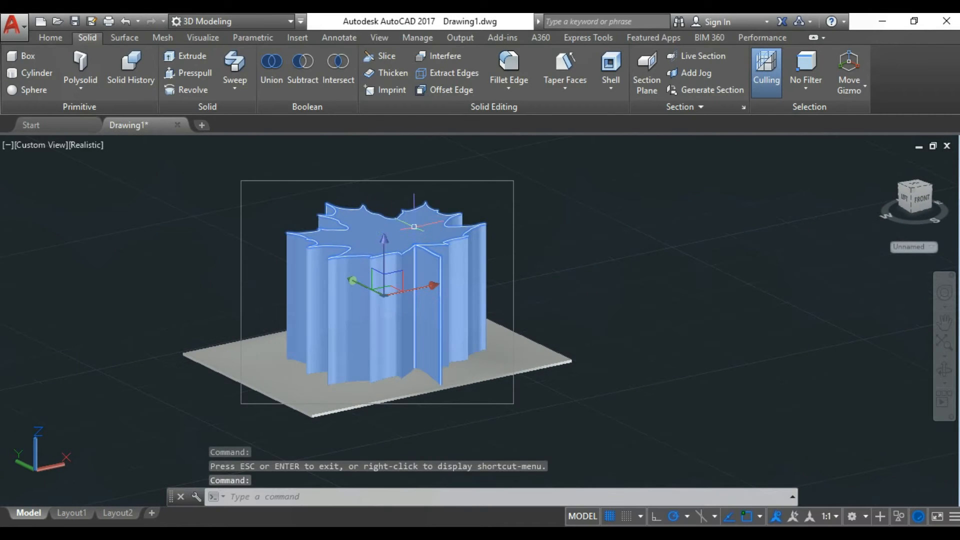
left_click(384, 260)
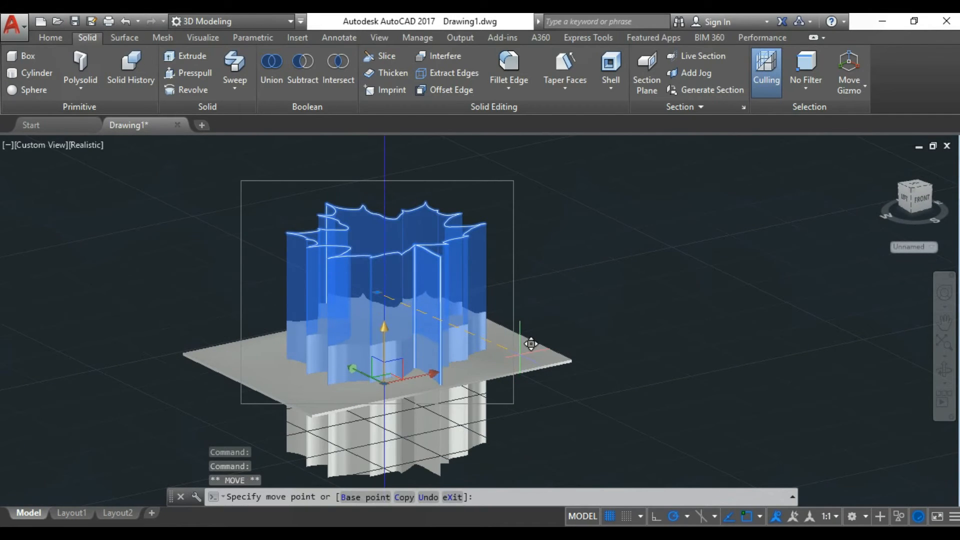
left_click(569, 359)
key("Escape")
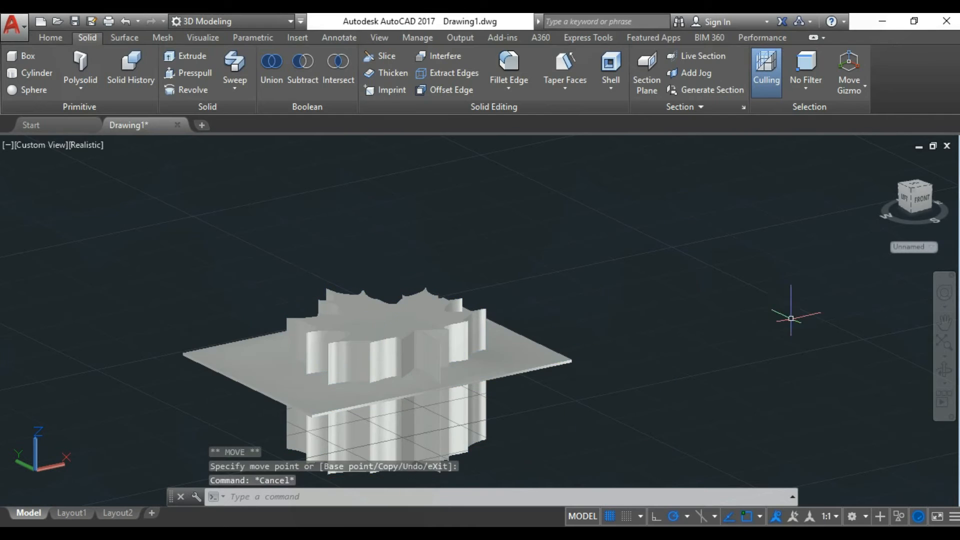
Ungroup the leaf and stem solids
left_click(943, 370)
left_click_drag(590, 278, 520, 296)
key("Escape")
left_click(389, 378)
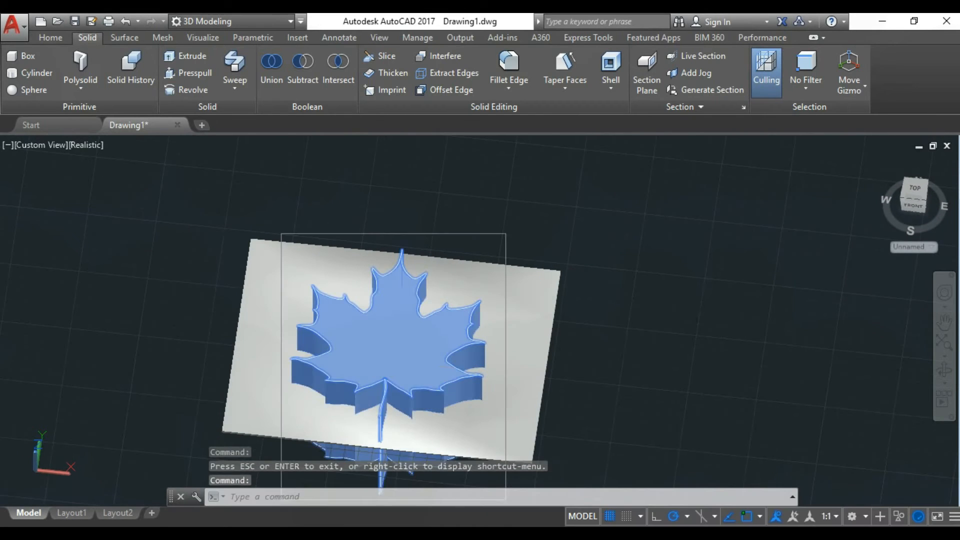
type("ungroup")
key("Return")
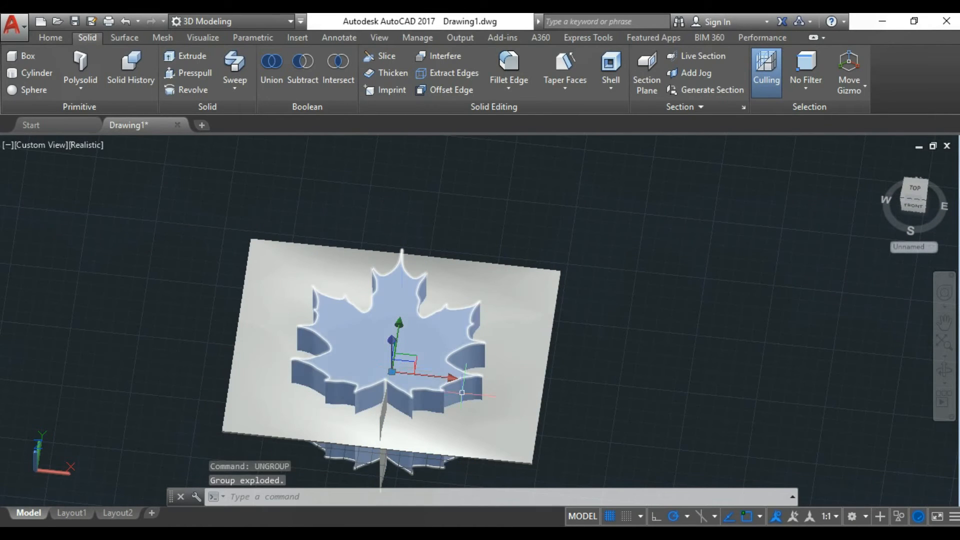
key("Escape")
Union the leaf and stem solids into one solid
left_click(392, 396)
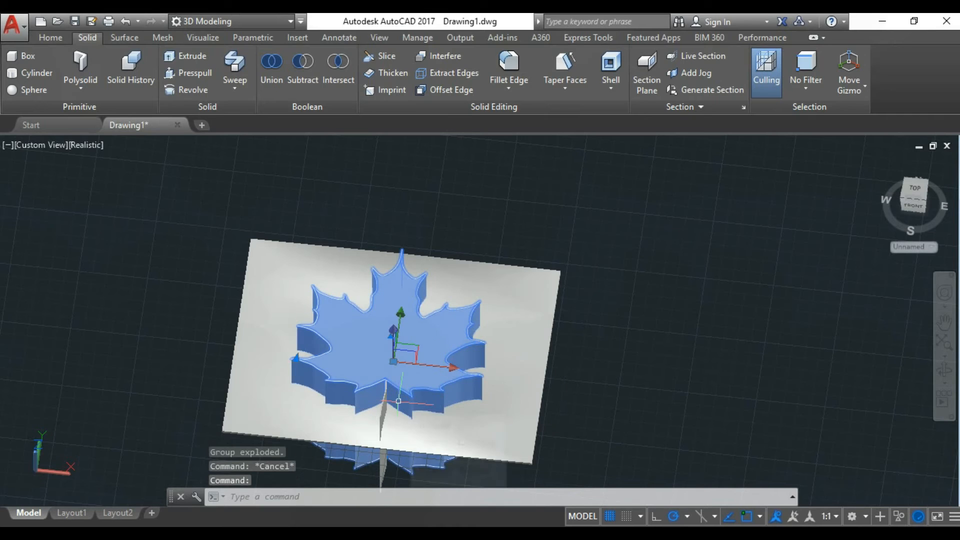
left_click(260, 74)
left_click(392, 350)
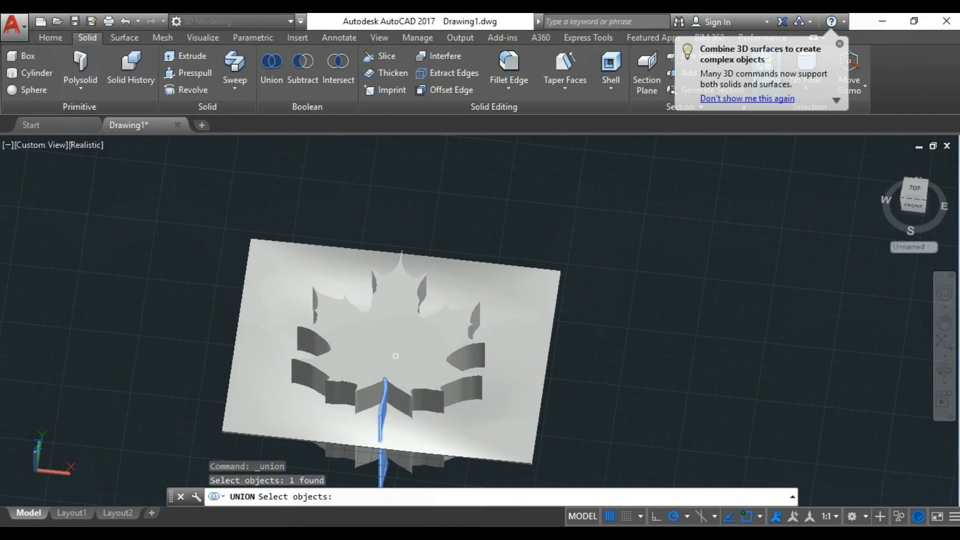
left_click(395, 345)
key("Return")
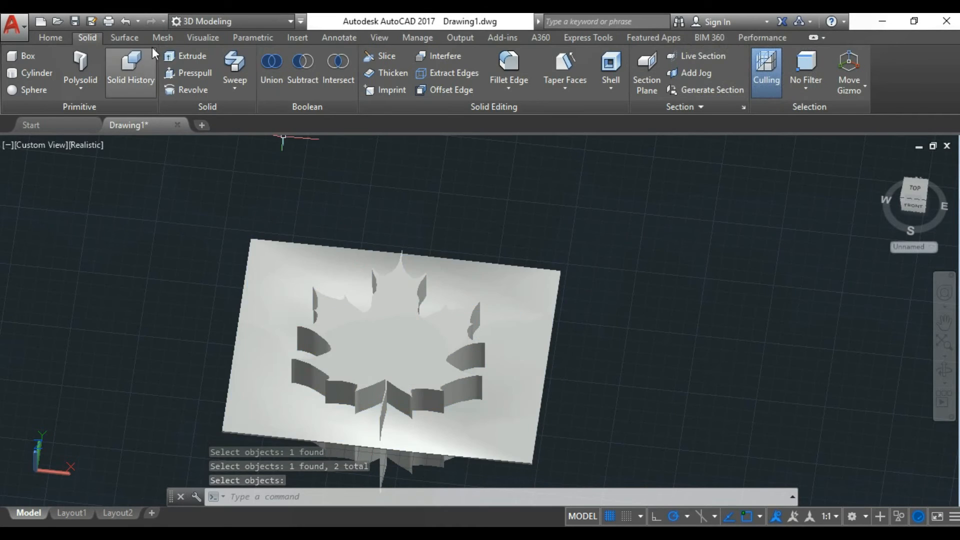
Intersect the united leaf and stem solid with the thickened wavy sheet
left_click(193, 37)
scroll(109, 38, "up", 3)
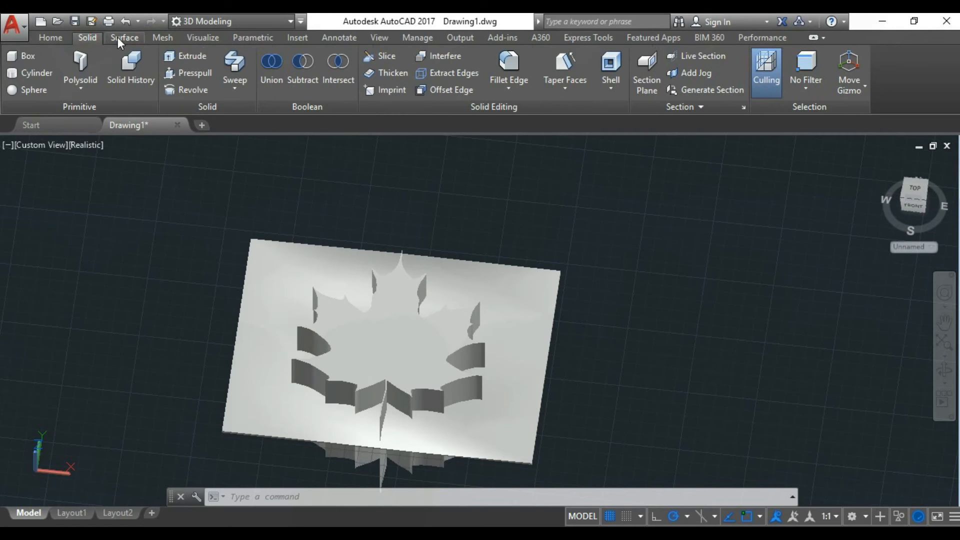
left_click(336, 68)
left_click(420, 357)
left_click(510, 392)
key("Return")
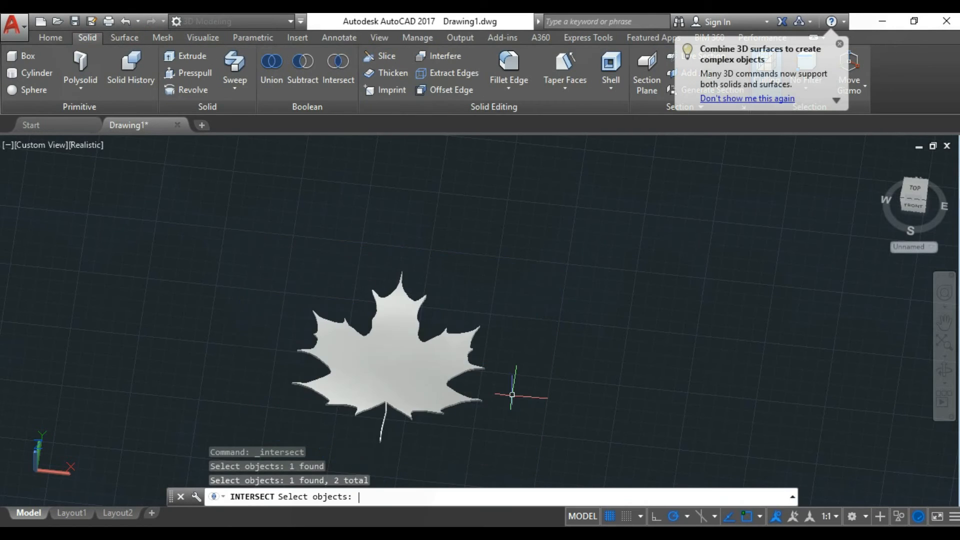
Examine the thin wavy leaf and its stem from several angles
left_click(948, 377)
left_click_drag(480, 305, 590, 280)
key("Escape")
scroll(530, 276, "down", 2)
scroll(500, 394, "up", 6)
left_click(944, 370)
left_click_drag(502, 285, 478, 264)
key("Escape")
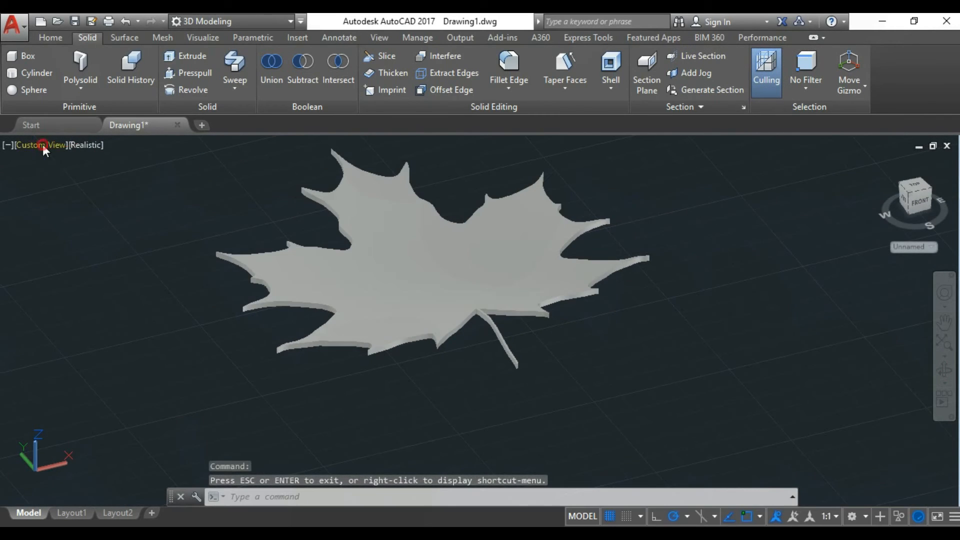
Examine the thin wavy leaf from the front and back views and from an orbited angle
left_click(42, 146)
left_click(68, 242)
left_click(35, 145)
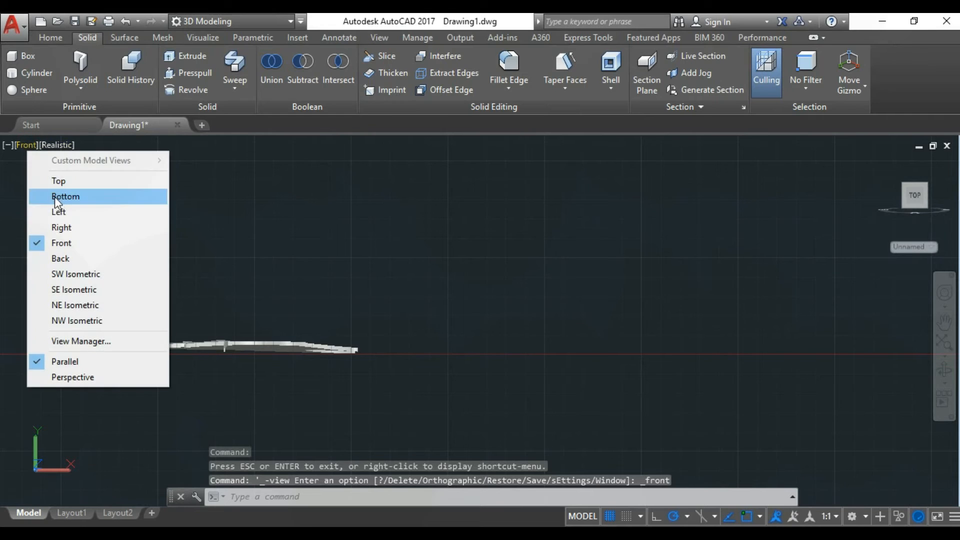
left_click(56, 256)
left_click(944, 370)
left_click_drag(780, 330, 591, 373)
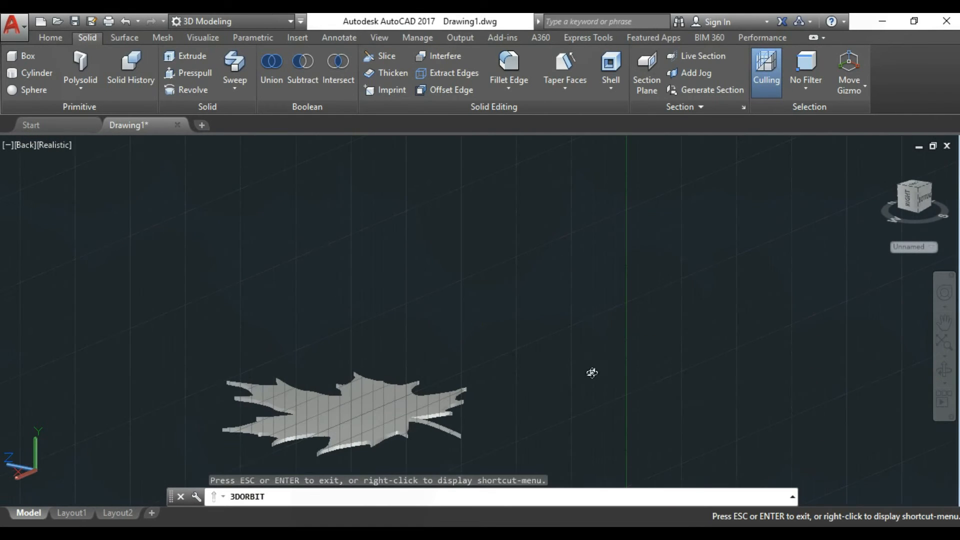
key("Escape")
In top view, duplicate the Global material and give the copy the maple leaf photo as its image
left_click(50, 145)
left_click(78, 181)
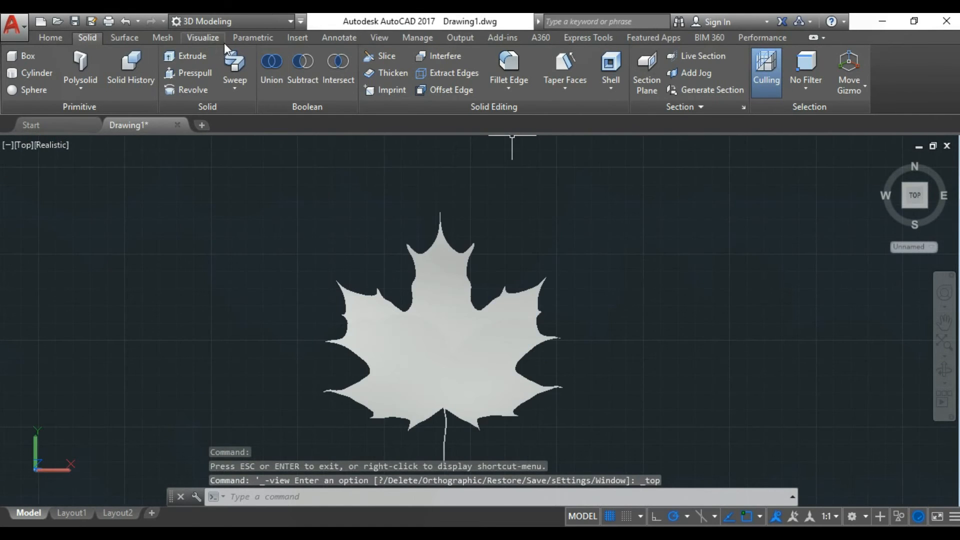
left_click(220, 39)
left_click(665, 51)
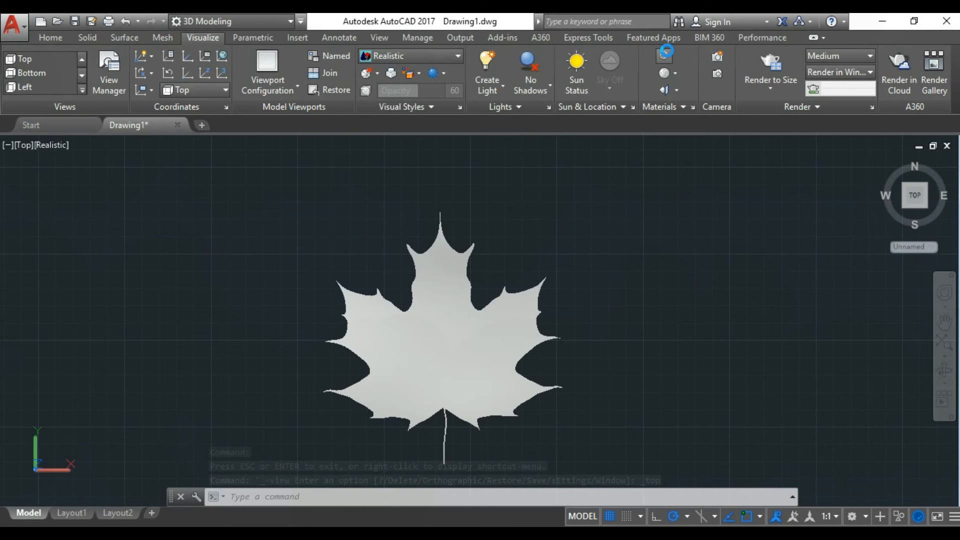
right_click(942, 218)
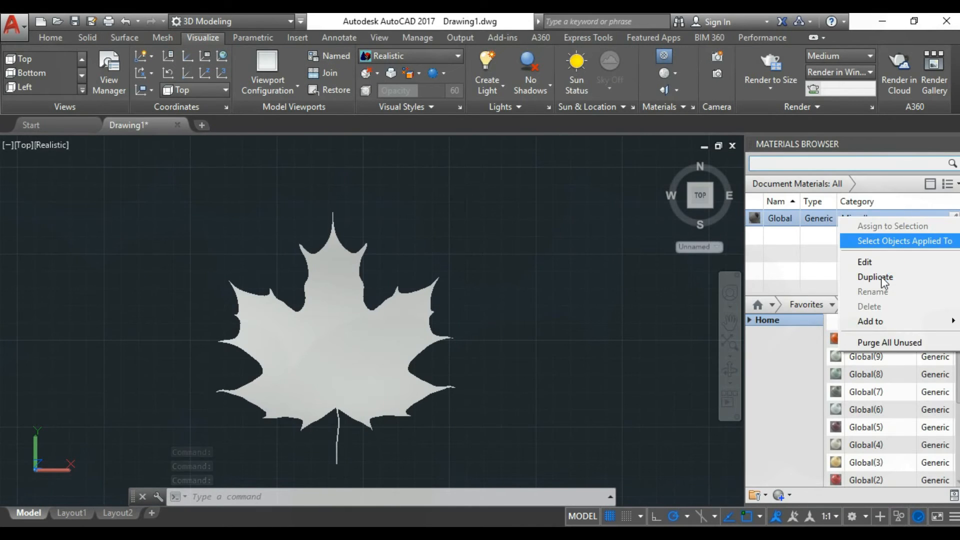
left_click(877, 277)
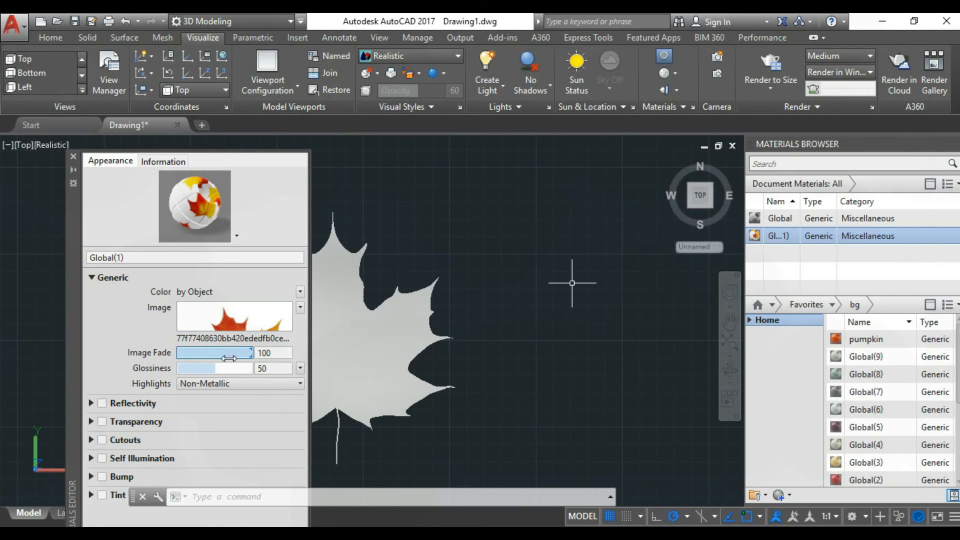
Review the leaf image's position and scale settings, and assign the Global(1) material to the leaf solid
left_click(266, 322)
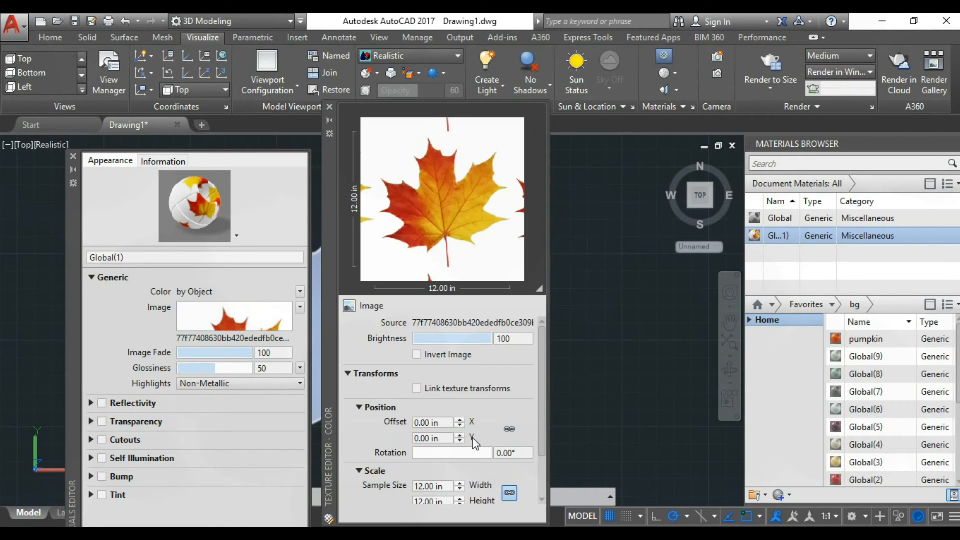
scroll(544, 441, "down", 3)
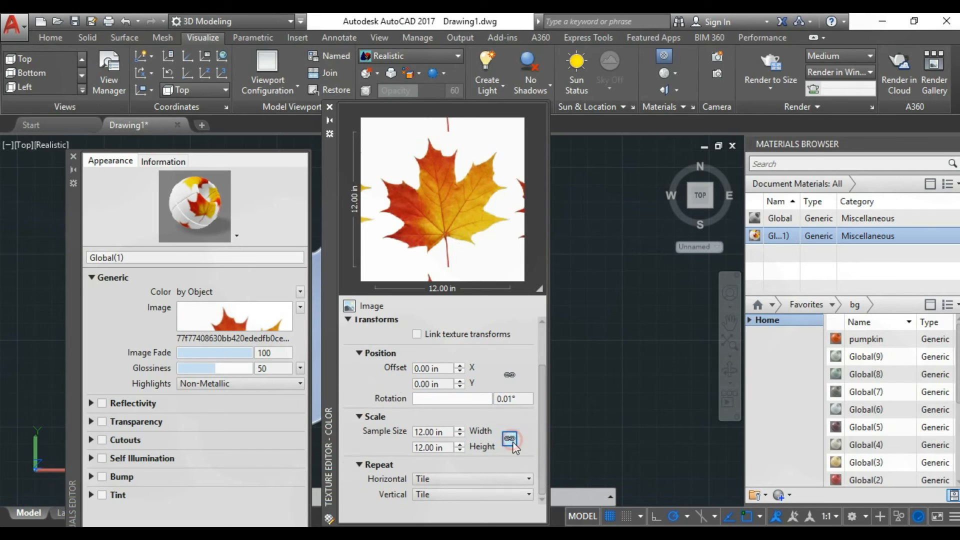
left_click(74, 156)
left_click_drag(788, 235, 364, 335)
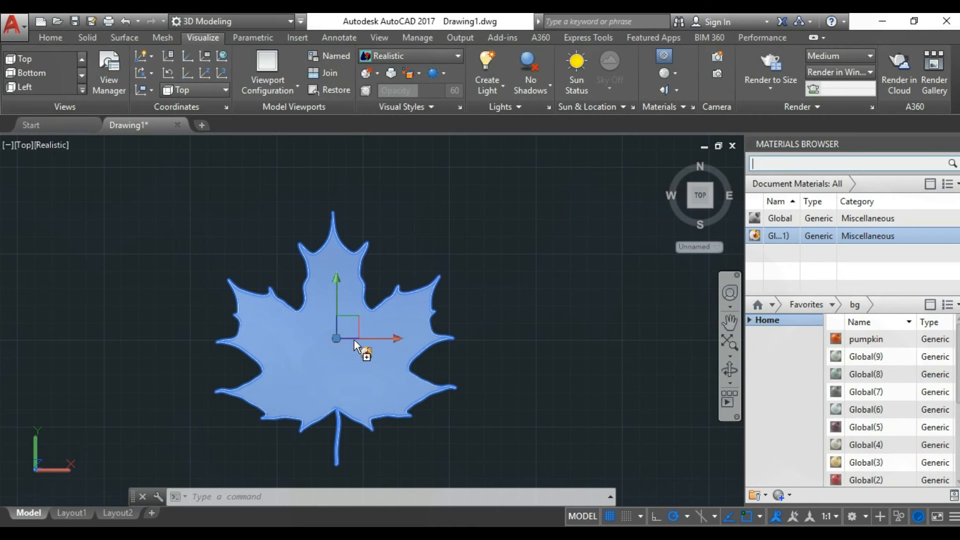
left_click_drag(354, 340, 355, 340)
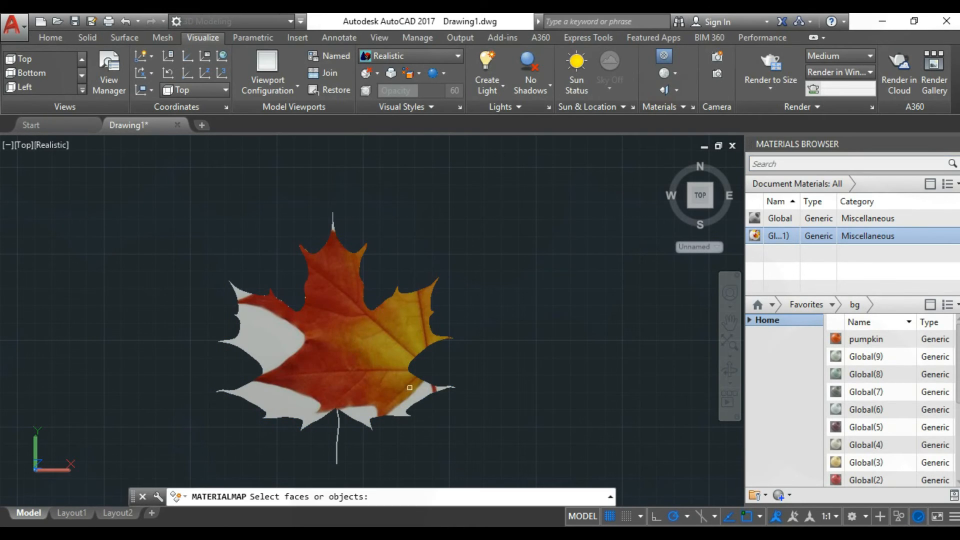
Apply planar material mapping to the leaf and resize the mapping frame from its upper-right corner
left_click(344, 366)
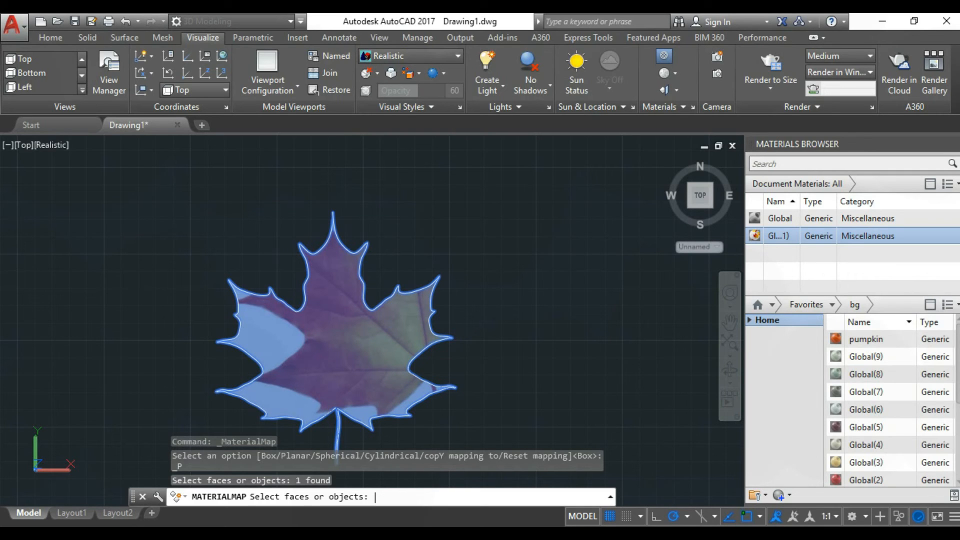
key("Return")
scroll(346, 285, "down", 1)
middle_click_drag(346, 283, 389, 245)
left_click_drag(481, 190, 421, 226)
scroll(304, 378, "up", 2)
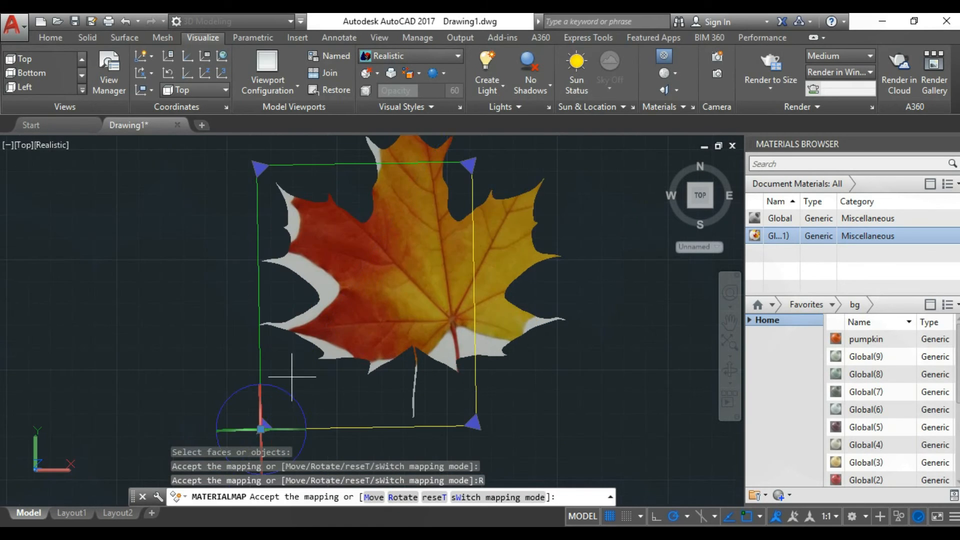
Rotate the mapping frame slightly clockwise, then move and resize it so the leaf image fits the leaf outline
left_click_drag(282, 387, 398, 453)
left_click_drag(301, 171, 273, 152)
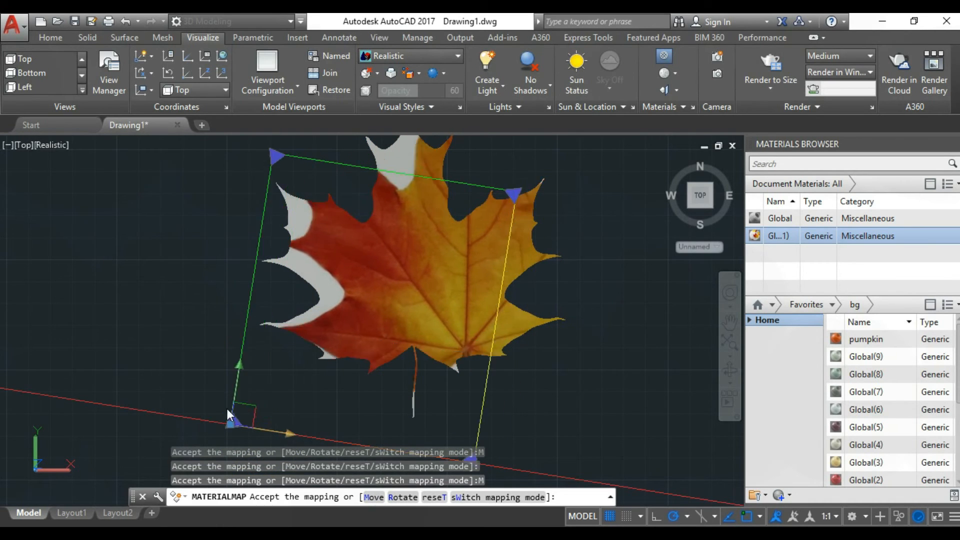
left_click_drag(233, 415, 185, 397)
left_click_drag(464, 186, 464, 198)
middle_click_drag(264, 148, 317, 221)
scroll(317, 222, "down", 1)
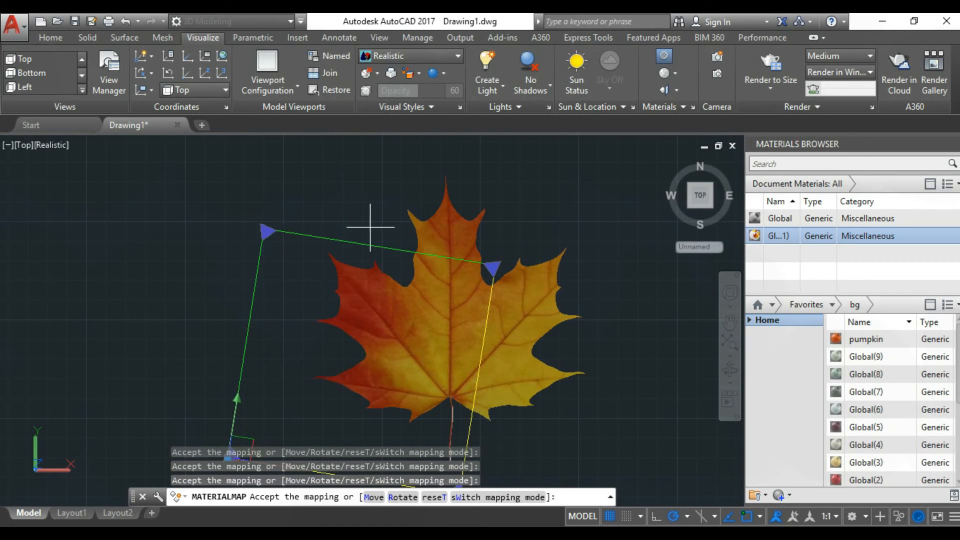
Fine-tune the lower-right corner of the mapping frame and accept the planar mapping
middle_click_drag(466, 448, 433, 352)
scroll(434, 353, "up", 5)
scroll(435, 354, "down", 1)
left_click_drag(419, 419, 423, 420)
scroll(423, 421, "down", 4)
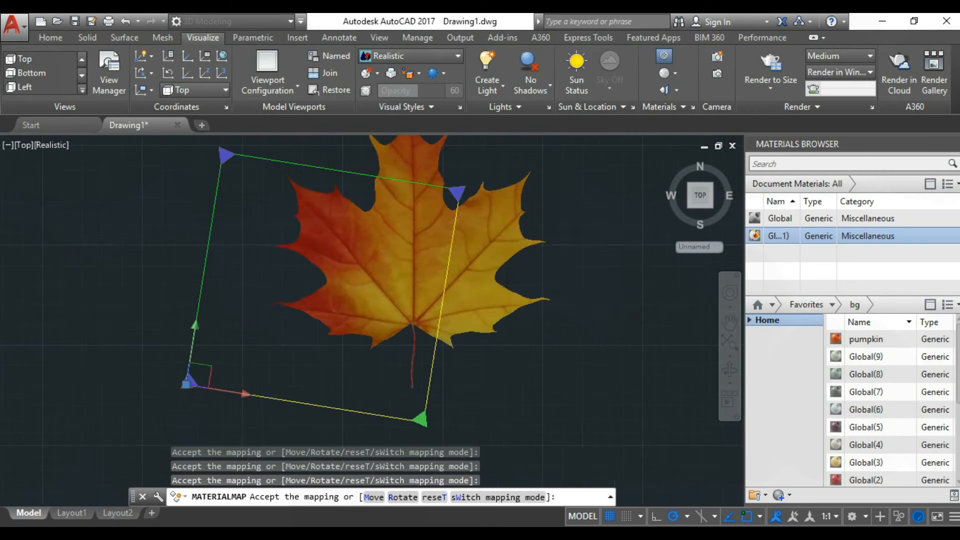
key("Return")
Examine the textured leaf's edges and surface from several angles
scroll(429, 332, "down", 3)
middle_click_drag(429, 332, 437, 360, "shift")
scroll(500, 380, "up", 4)
scroll(508, 394, "down", 3)
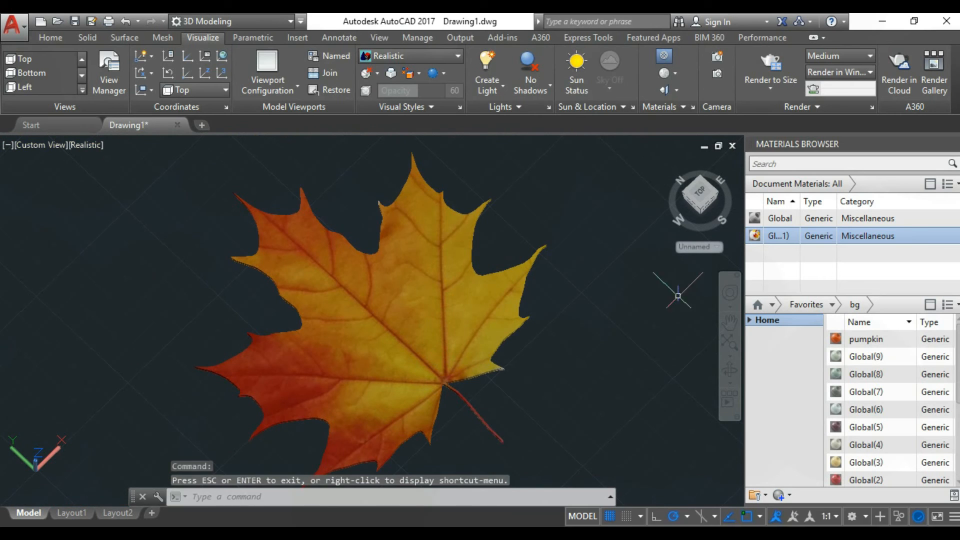
middle_click_drag(678, 296, 77, 145, "shift")
Restart planar mapping on the leaf in top view and adjust the mapping frame's lower-right corner
left_click(50, 145)
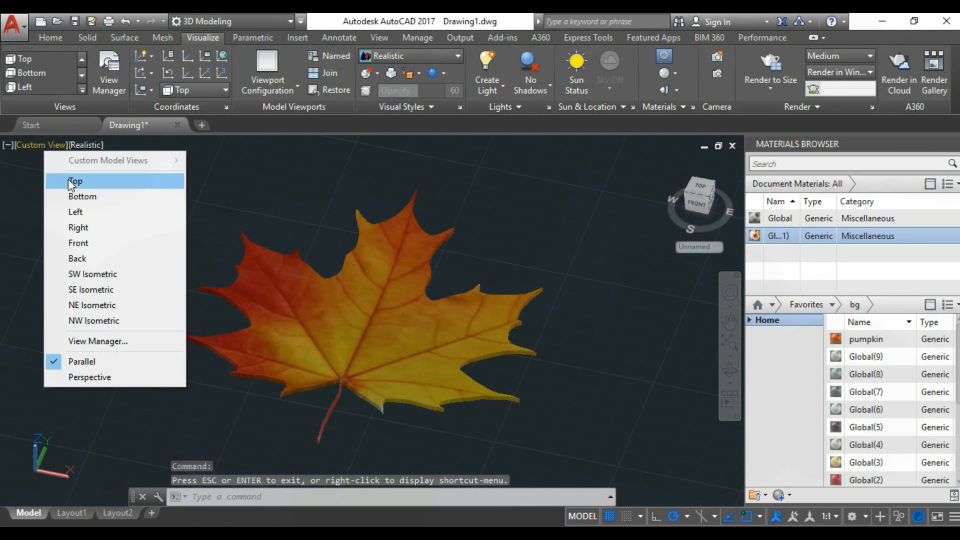
left_click(71, 185)
scroll(204, 300, "up", 5)
left_click(664, 90)
left_click(360, 316)
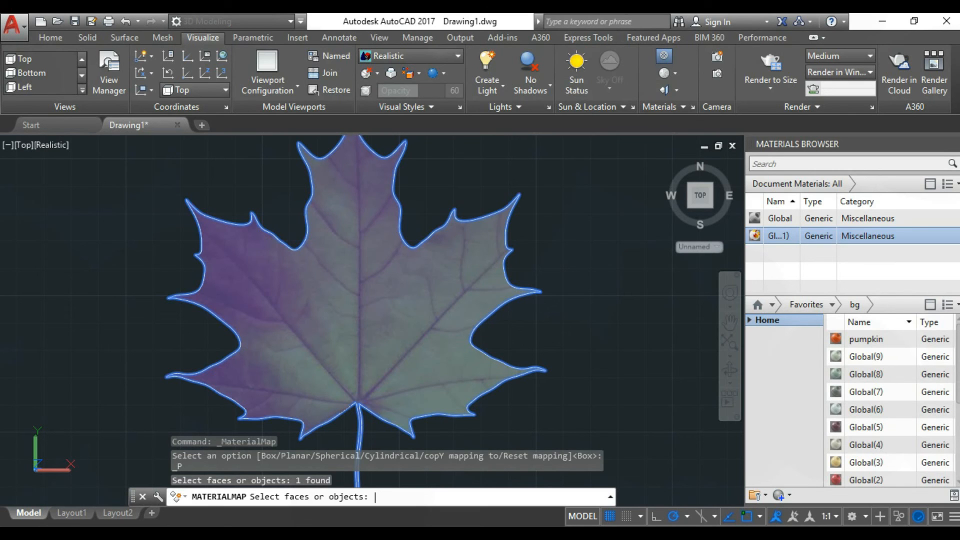
key("Return")
scroll(428, 275, "down", 2)
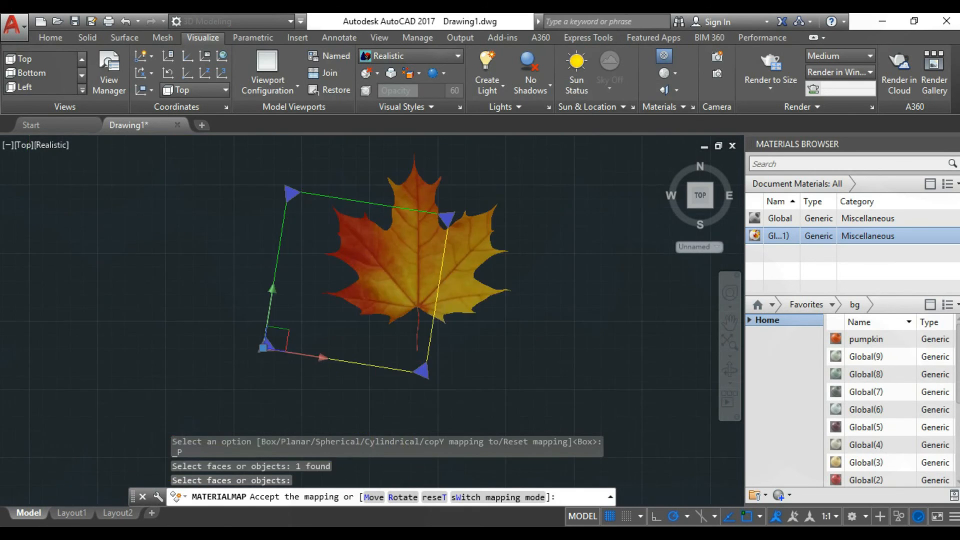
scroll(414, 350, "up", 6)
left_click(400, 390)
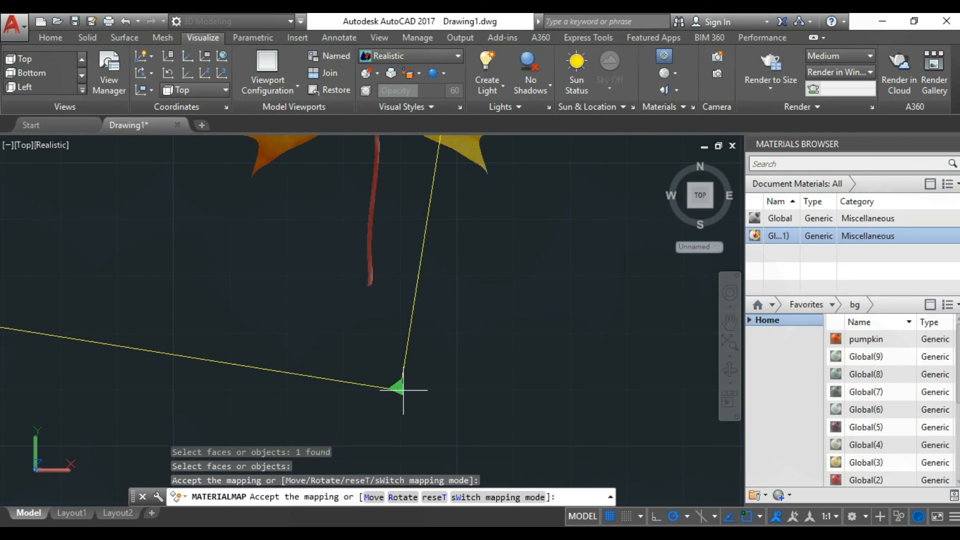
Adjust the mapping frame's upper-right corner near the right lobe and accept the refined mapping
scroll(406, 395, "down", 6)
scroll(468, 211, "up", 9)
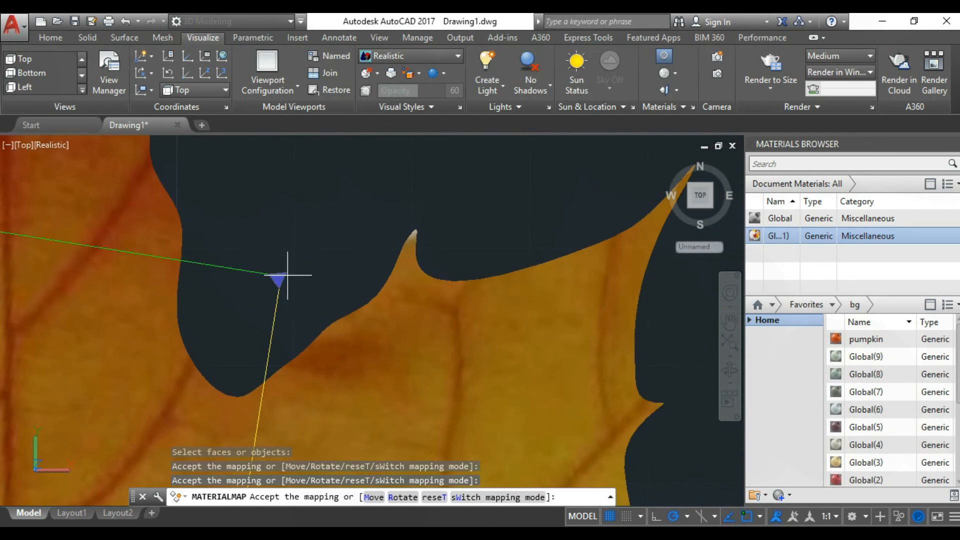
left_click(278, 277)
scroll(280, 265, "down", 6)
scroll(400, 385, "up", 7)
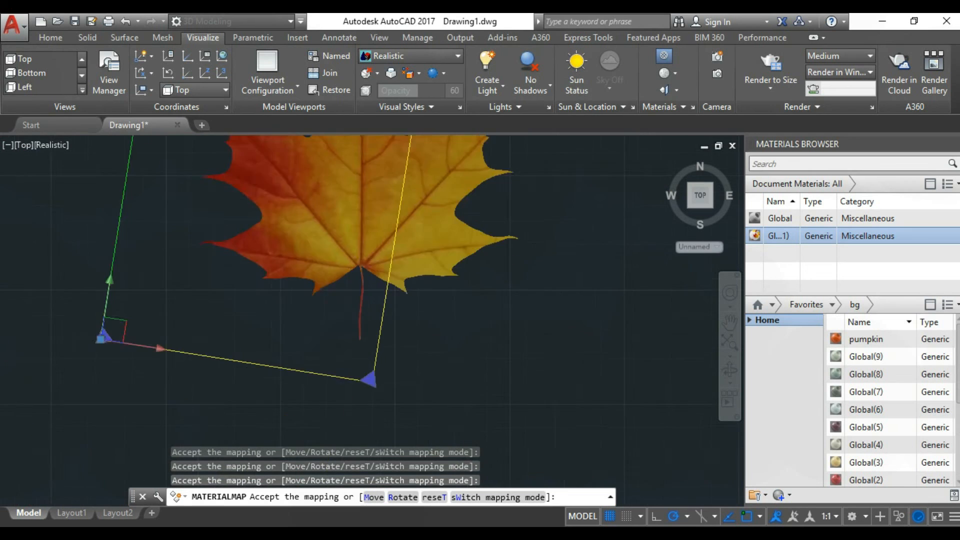
scroll(393, 413, "down", 8)
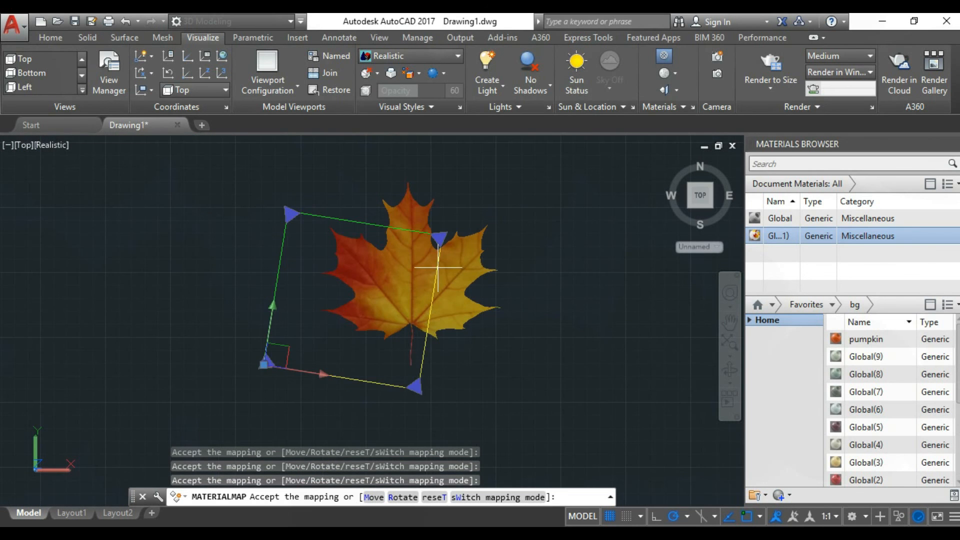
key("Return")
Inspect the finished textured leaf from an orbited angle and in top view
middle_click_drag(685, 336, 357, 318, "shift")
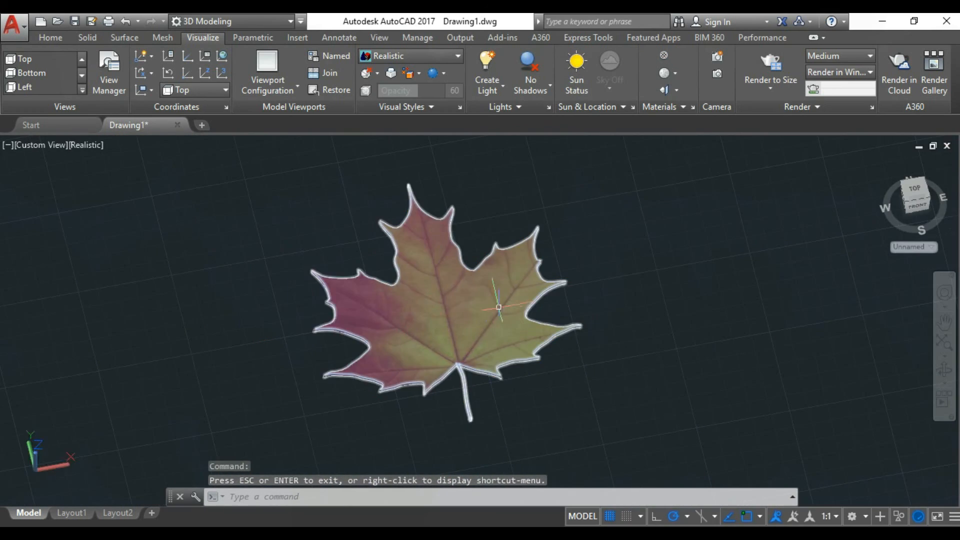
scroll(407, 287, "up", 5)
scroll(407, 280, "down", 5)
left_click(60, 181)
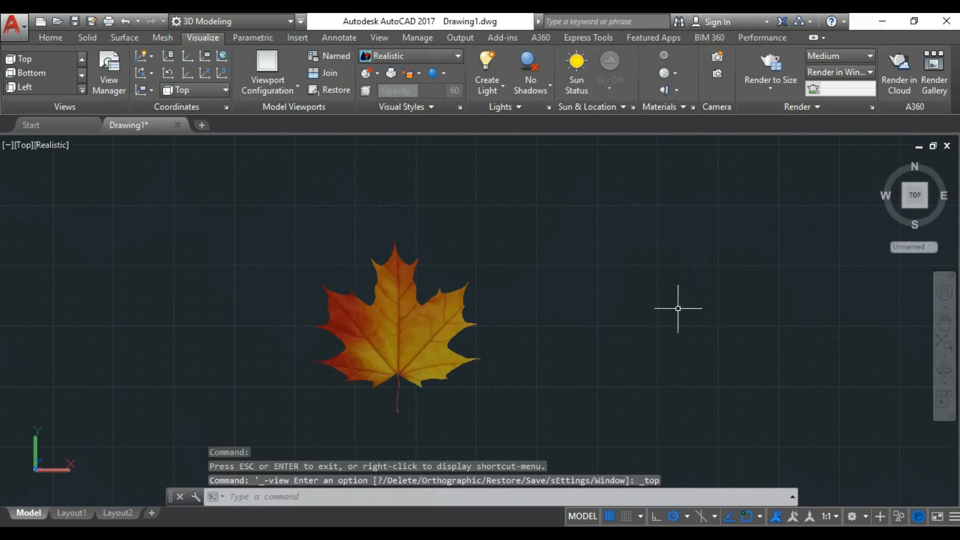
scroll(489, 365, "up", 3)
scroll(648, 461, "down", 3)
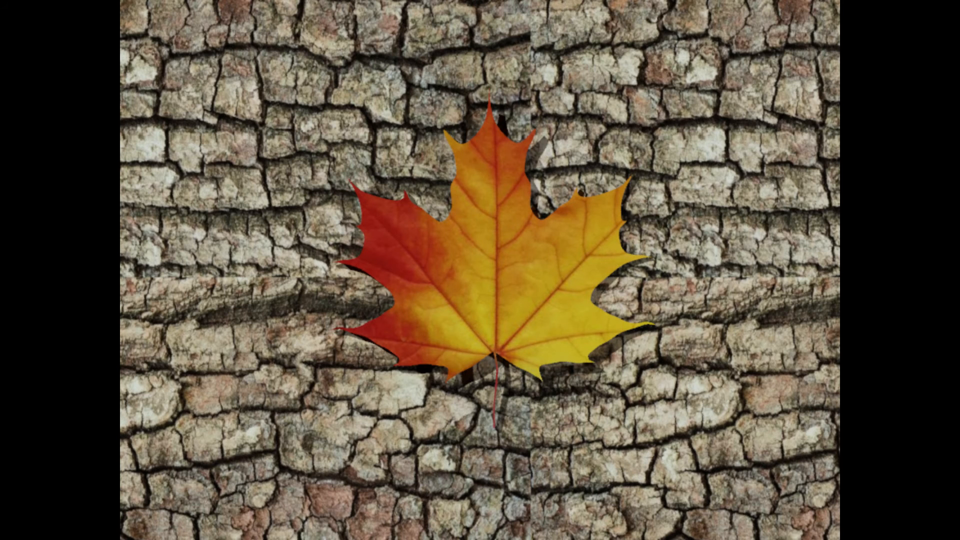